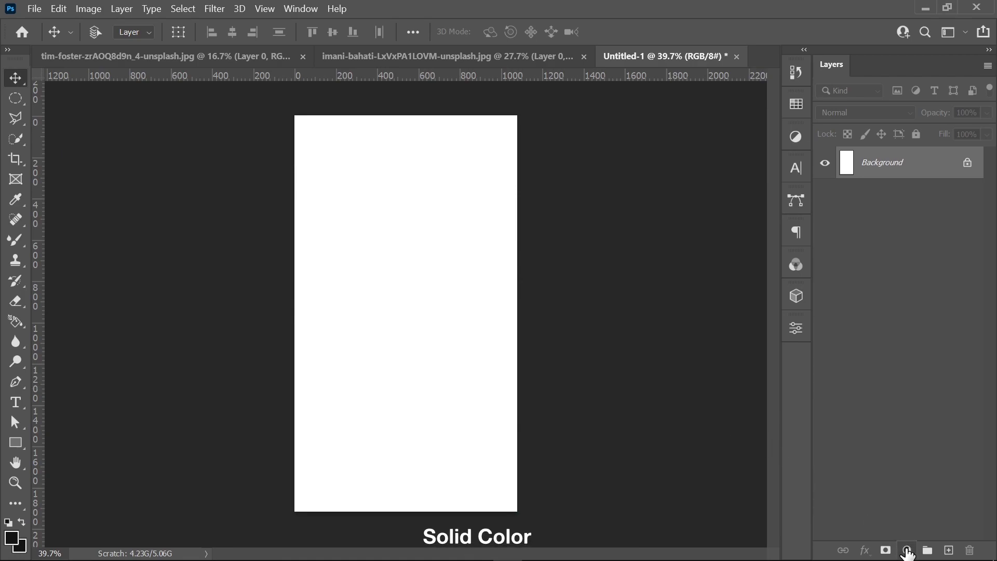
# - Add a near-black #141415 solid colour fill layer over the blank poster
pyautogui.click(907, 551)
pyautogui.click(896, 273)
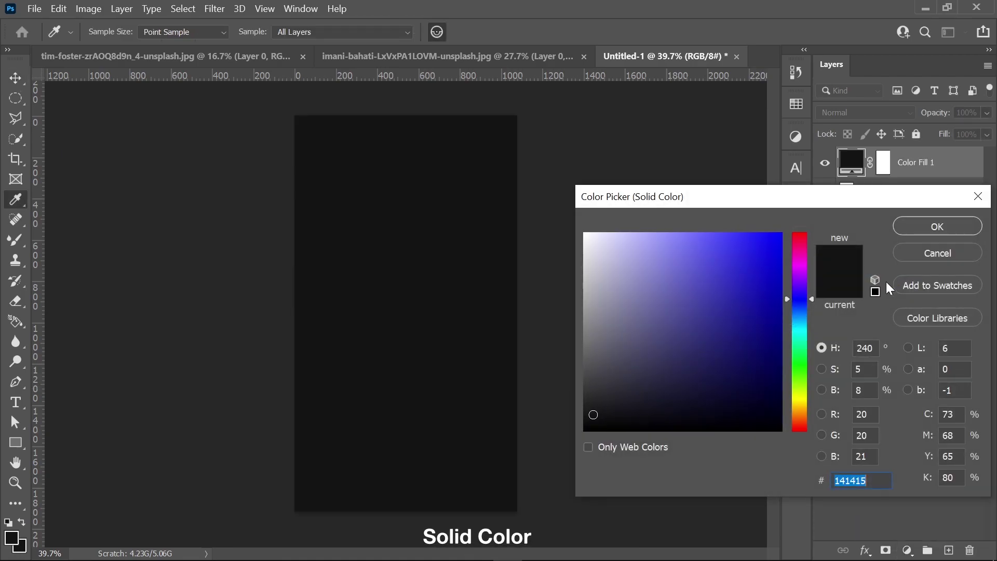
pyautogui.click(918, 234)
# - Copy the shoe onto the poster, scale it to about 44%, raise it, then add the city photo
pyautogui.click(495, 61)
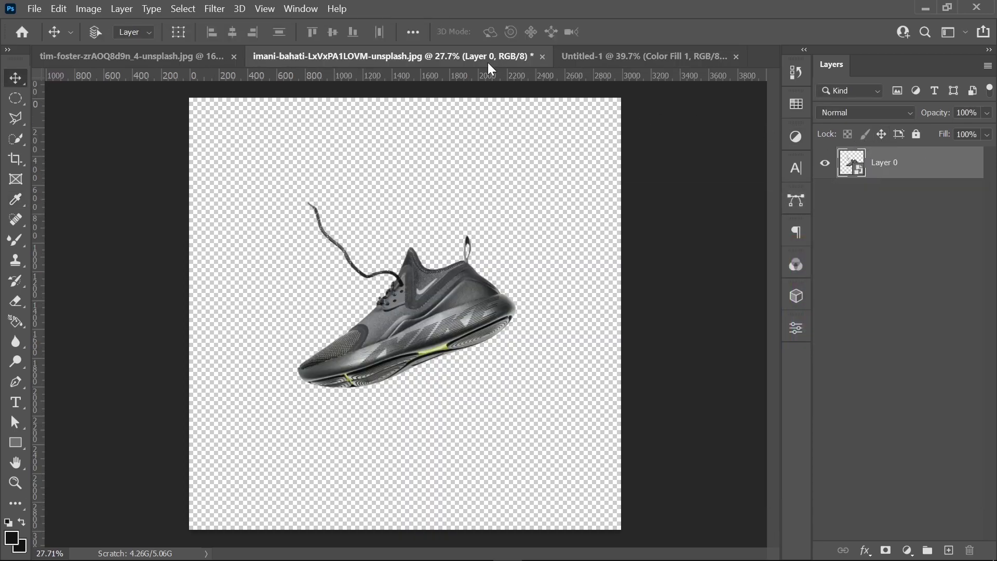
pyautogui.moveTo(442, 306); pyautogui.dragTo(422, 299)
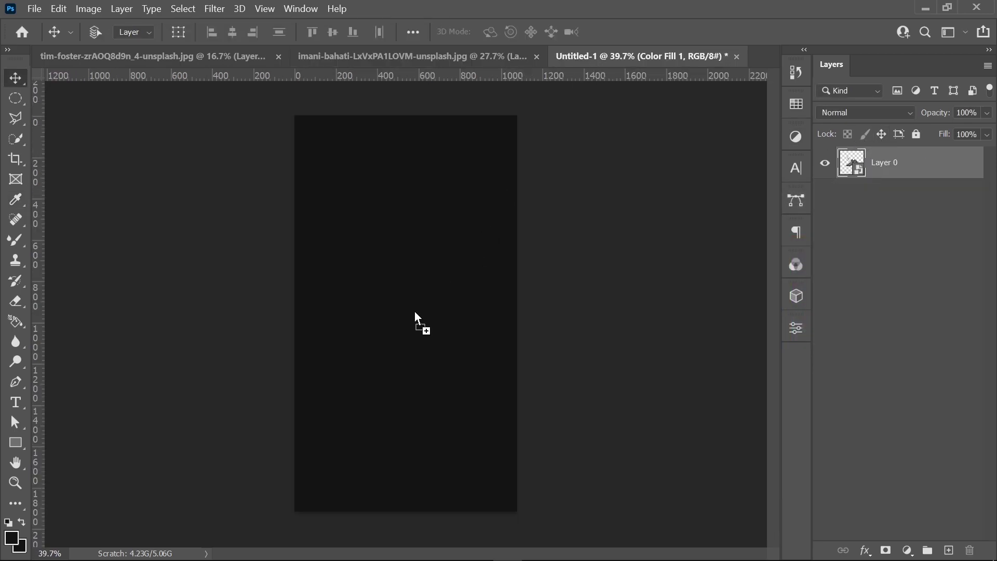
pyautogui.hotkey('ctrl', 't')
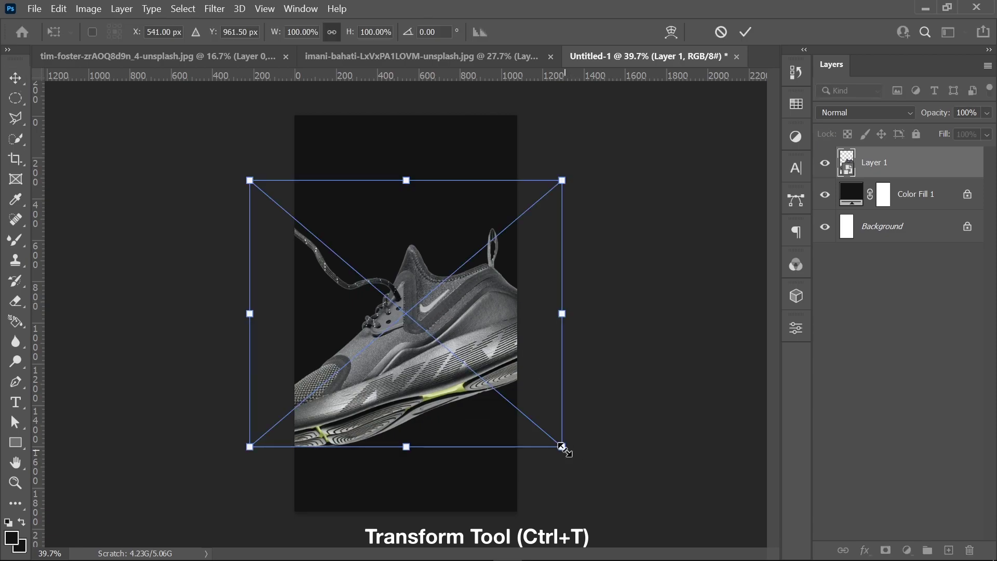
pyautogui.moveTo(562, 445)
pyautogui.mouseDown()
pyautogui.moveTo(465, 360)
pyautogui.moveTo(474, 372)
pyautogui.mouseUp()
pyautogui.moveTo(431, 342); pyautogui.dragTo(430, 310)
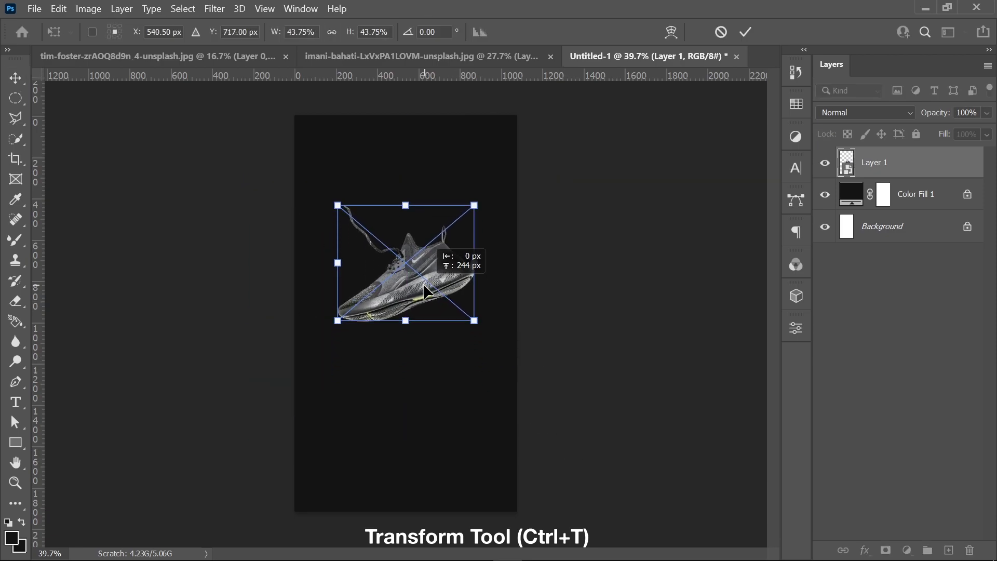
pyautogui.press('Return')
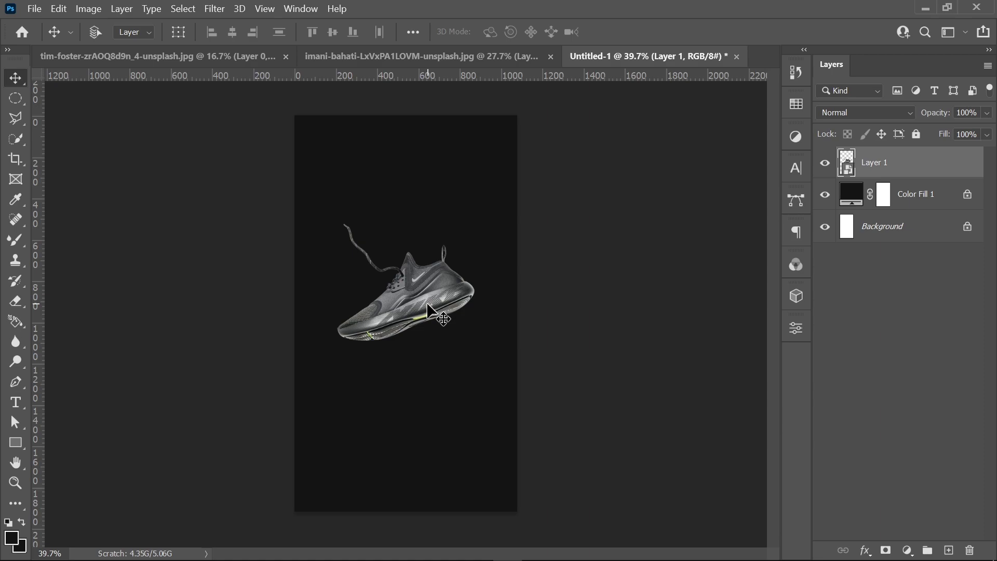
pyautogui.click(206, 56)
pyautogui.moveTo(332, 180)
pyautogui.mouseDown()
pyautogui.moveTo(593, 56)
pyautogui.moveTo(438, 289)
pyautogui.mouseUp()
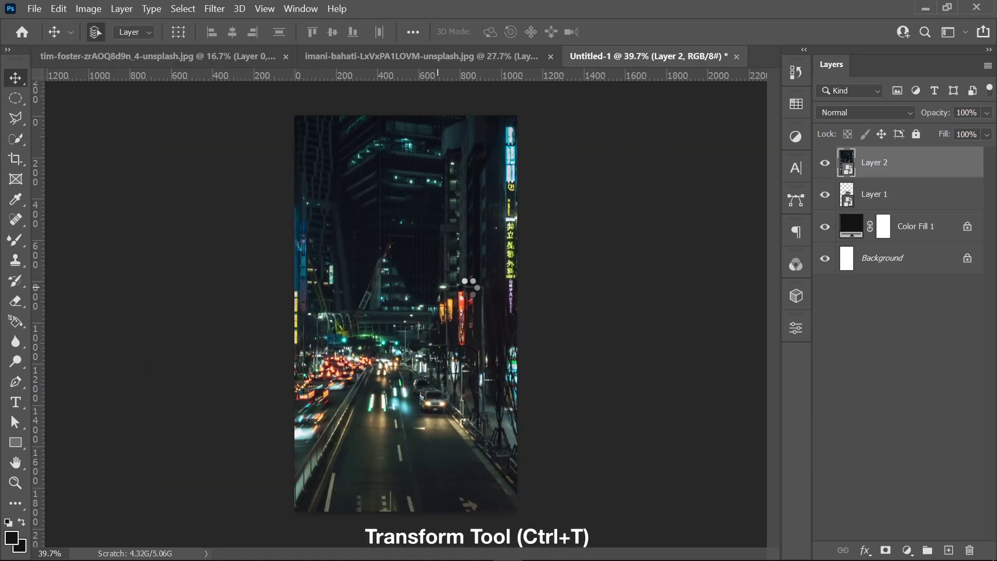
# - Scale the city photo down to the poster width and move it beneath the shoe layer
pyautogui.hotkey('ctrl', 't')
pyautogui.hotkey('ctrl', '0')
pyautogui.hotkey('ctrl', '-')
pyautogui.moveTo(612, 310)
pyautogui.mouseDown()
pyautogui.moveTo(525, 314)
pyautogui.moveTo(484, 304)
pyautogui.mouseUp()
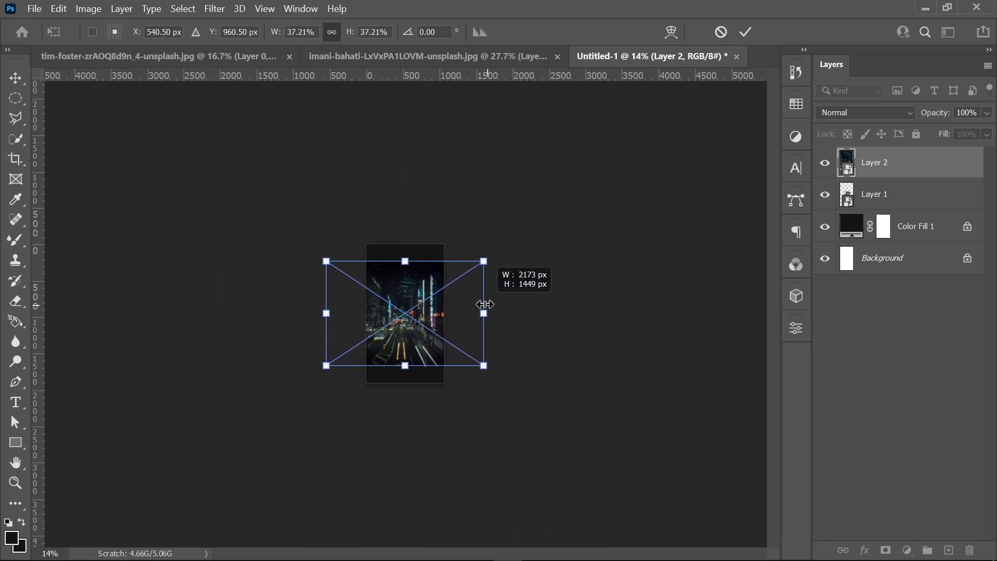
pyautogui.press('Return')
pyautogui.scroll(2, 484, 306)
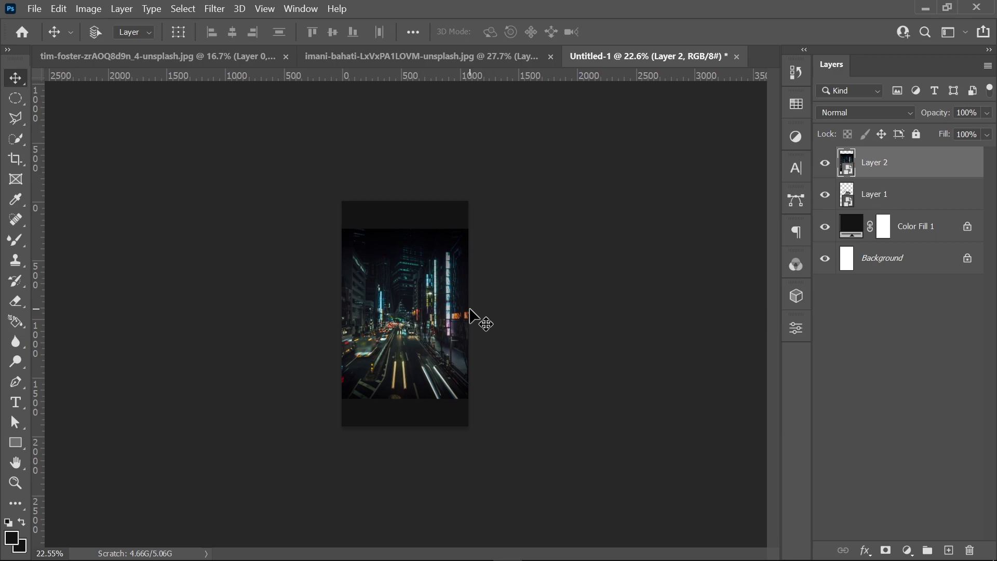
pyautogui.scroll(2, 475, 310)
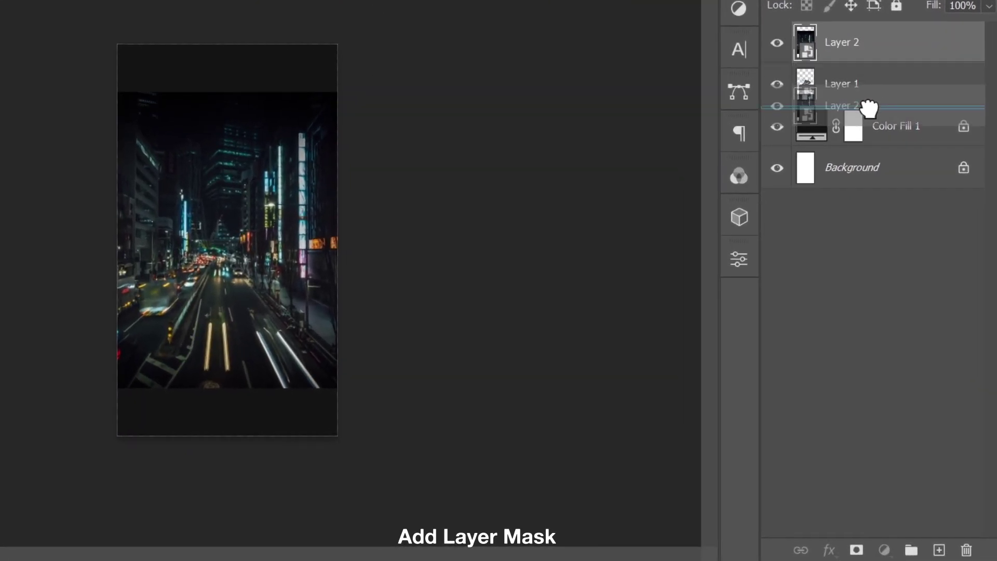
pyautogui.moveTo(906, 165); pyautogui.dragTo(908, 208)
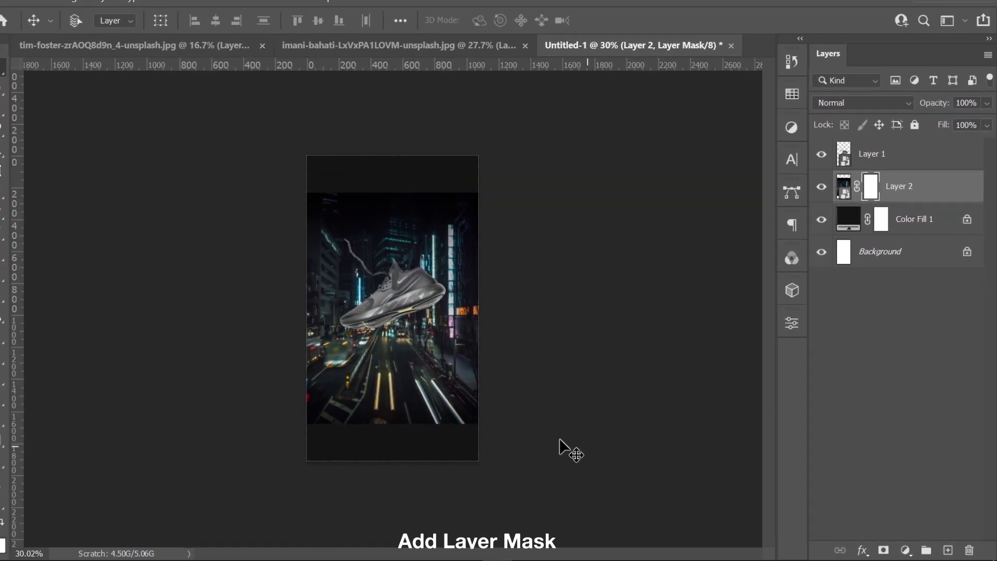
# - Fade the photo's edges by painting black on its mask, and set it to 50% opacity
pyautogui.press('b')
pyautogui.rightClick(471, 442)
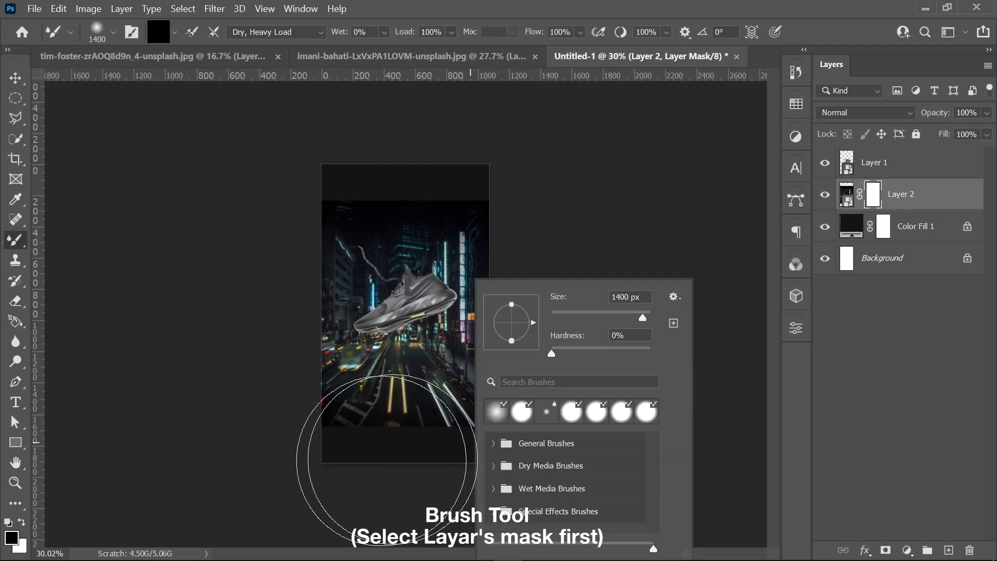
pyautogui.click(335, 449)
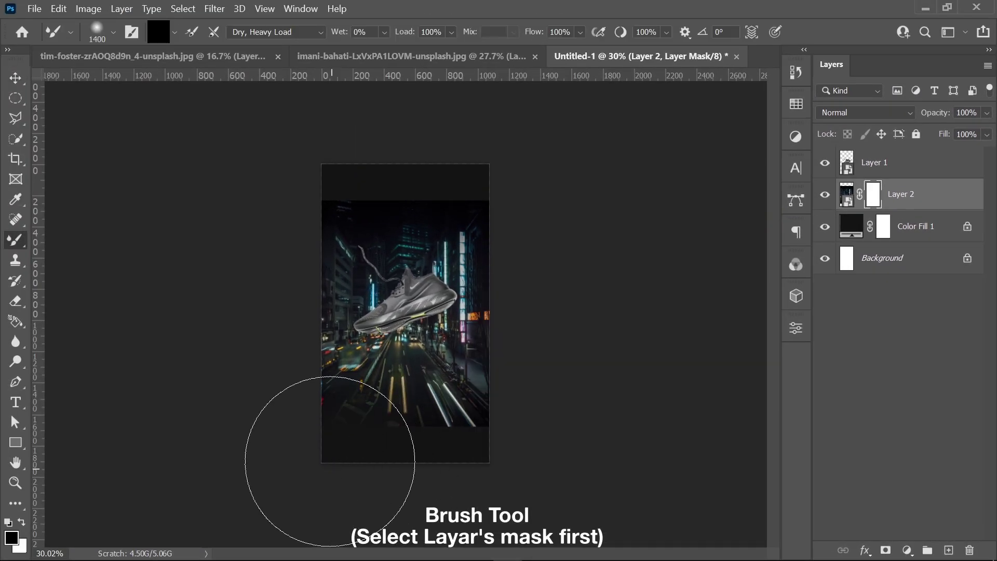
pyautogui.press('[')
pyautogui.moveTo(327, 441); pyautogui.dragTo(433, 467)
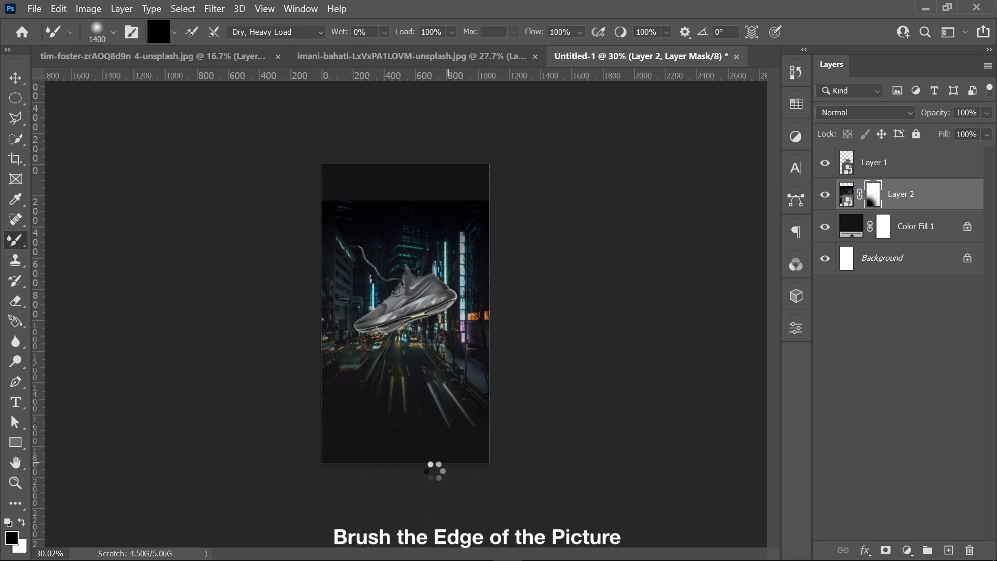
pyautogui.press('[')
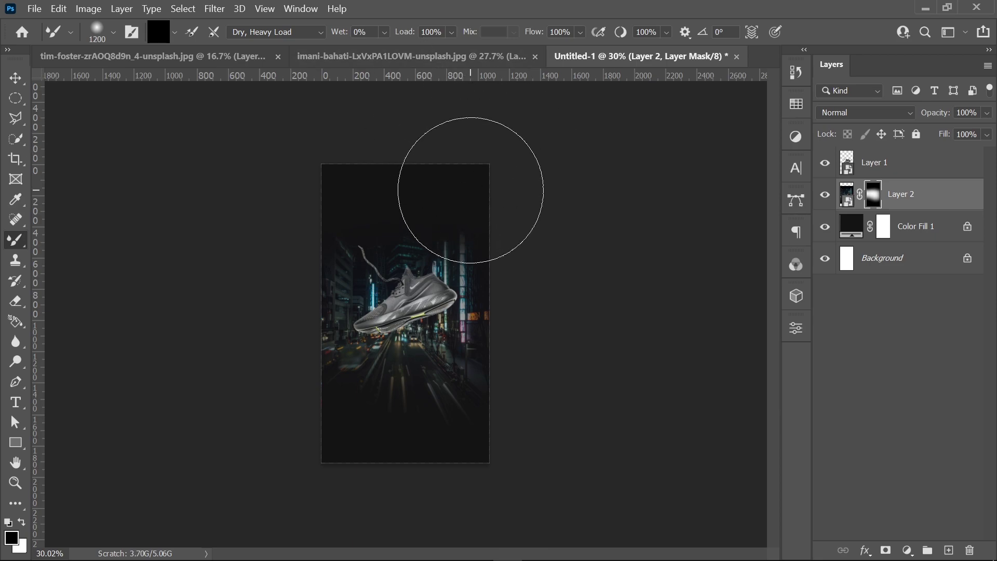
pyautogui.press('v')
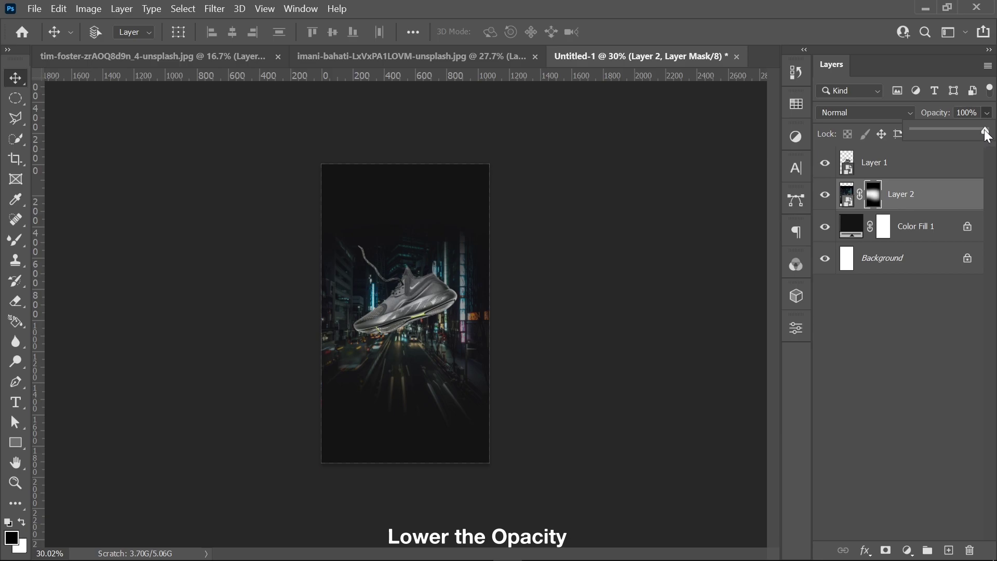
pyautogui.moveTo(956, 132); pyautogui.dragTo(951, 131)
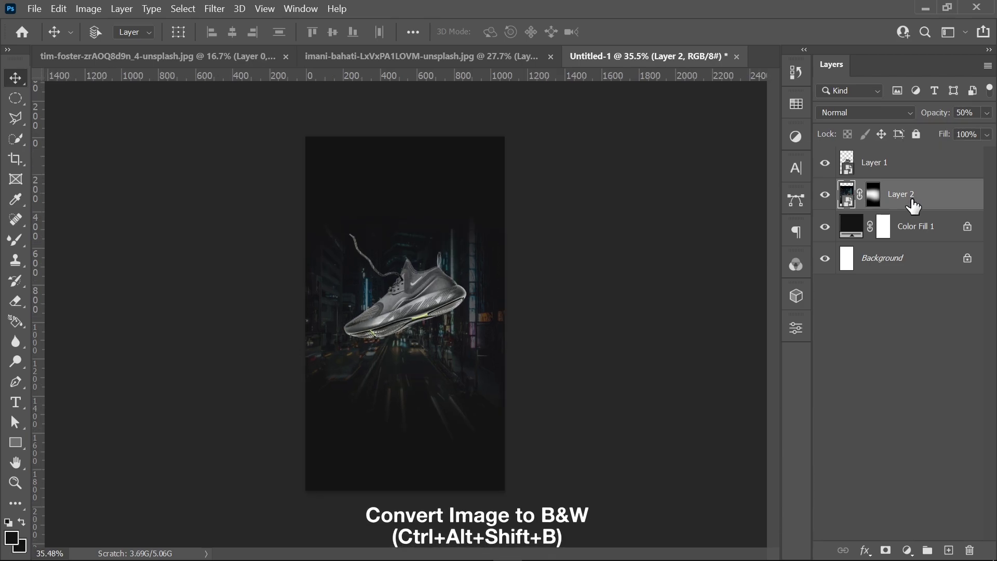
# - Convert the city photo to black and white and group it with the fill as 'Background'
pyautogui.hotkey('ctrl', 'alt', 'shift', 'b')
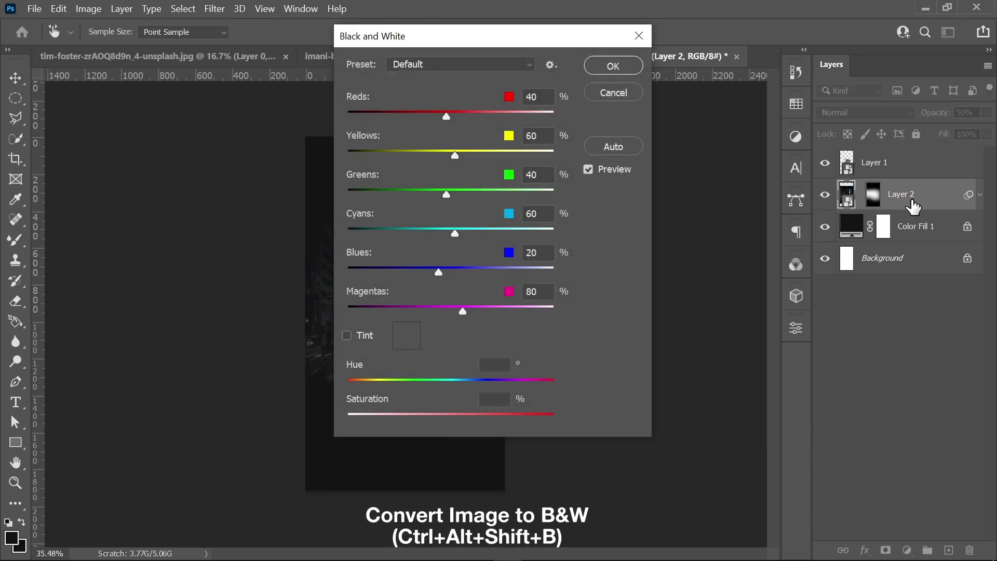
pyautogui.press('Return')
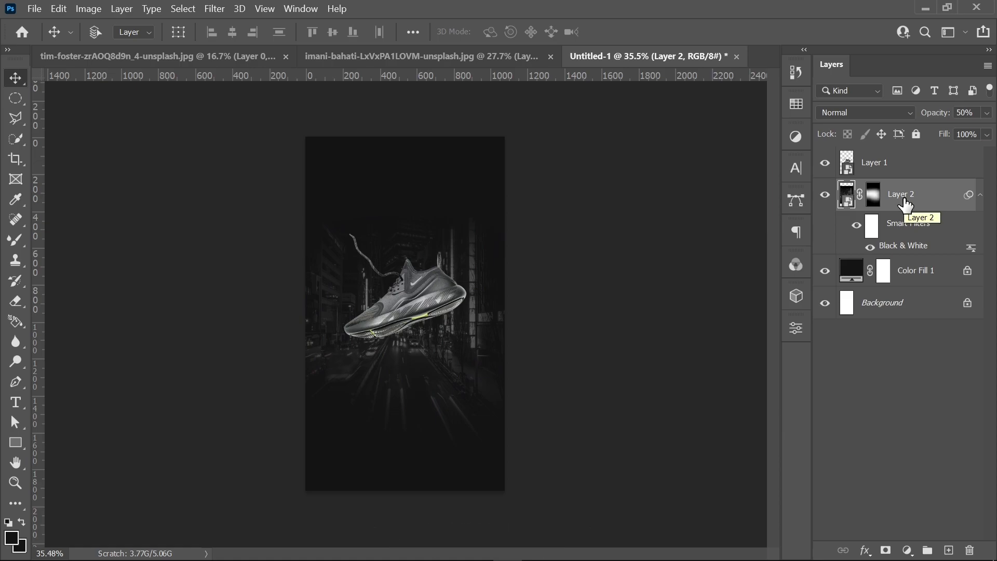
pyautogui.keyDown('shift'); pyautogui.click(925, 270); pyautogui.keyUp('shift')
pyautogui.hotkey('ctrl', 'g')
pyautogui.write('Background')
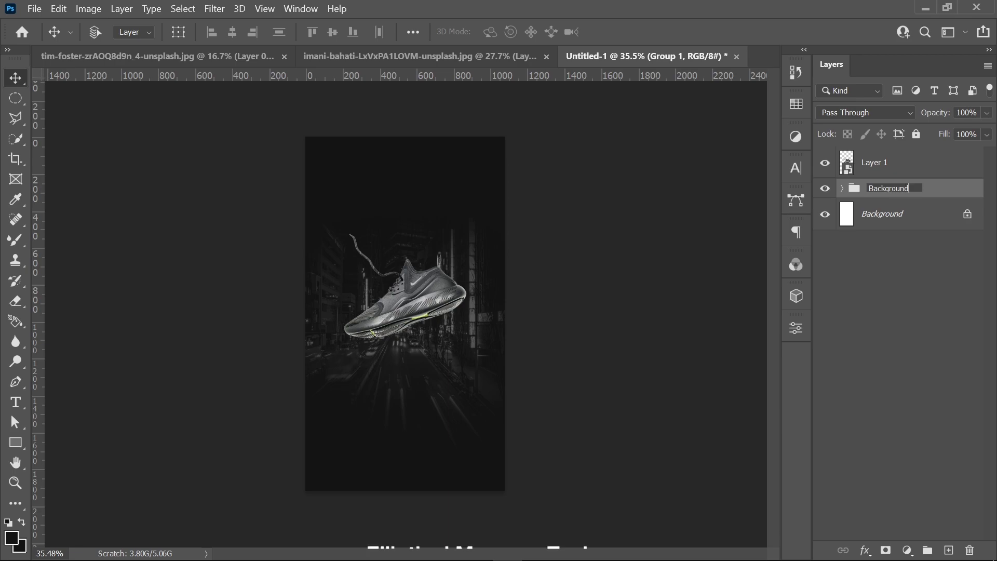
pyautogui.press('Return')
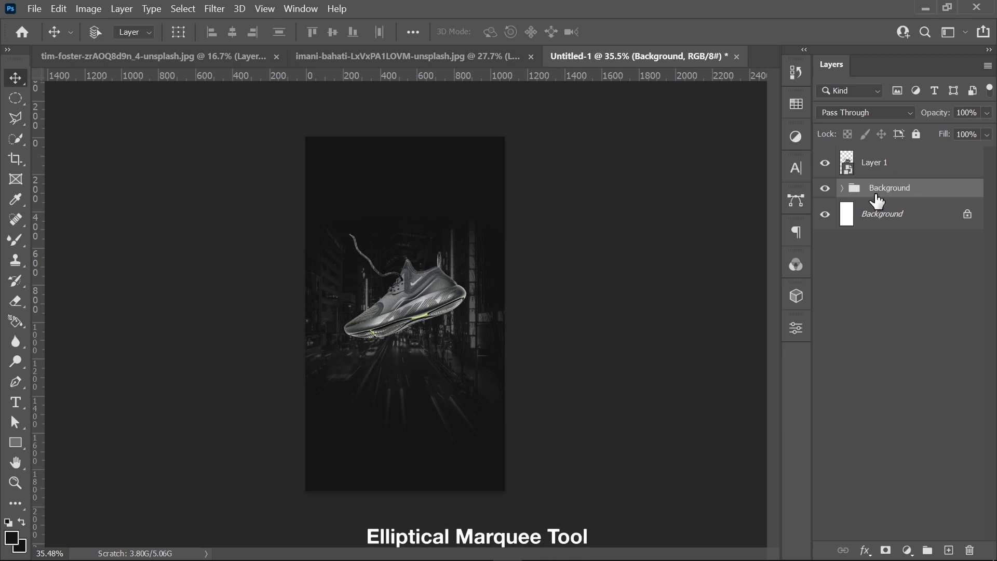
pyautogui.rightClick(27, 97)
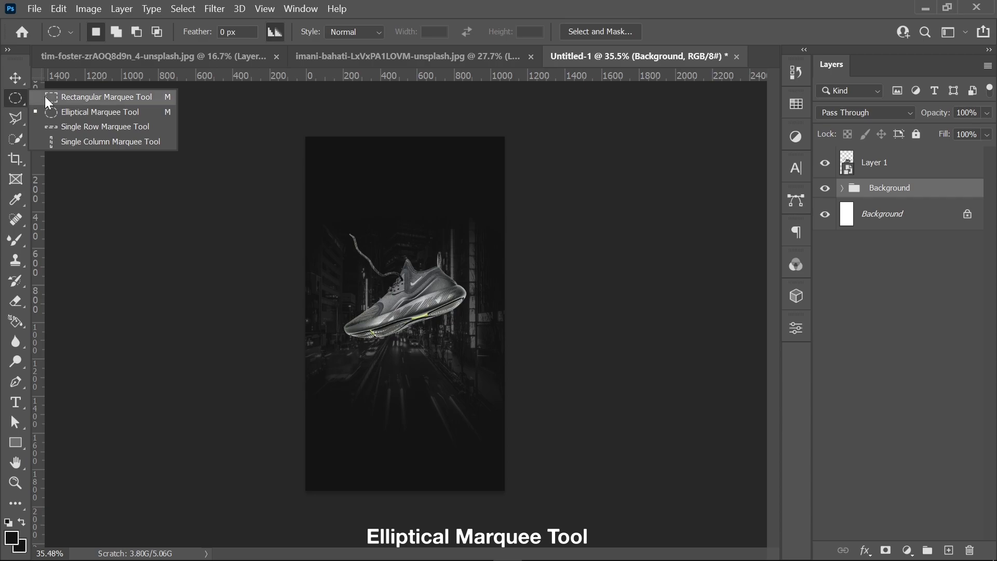
# - Draw a circular selection about 271 px across below the sneaker
pyautogui.click(67, 110)
pyautogui.scroll(3, 403, 436)
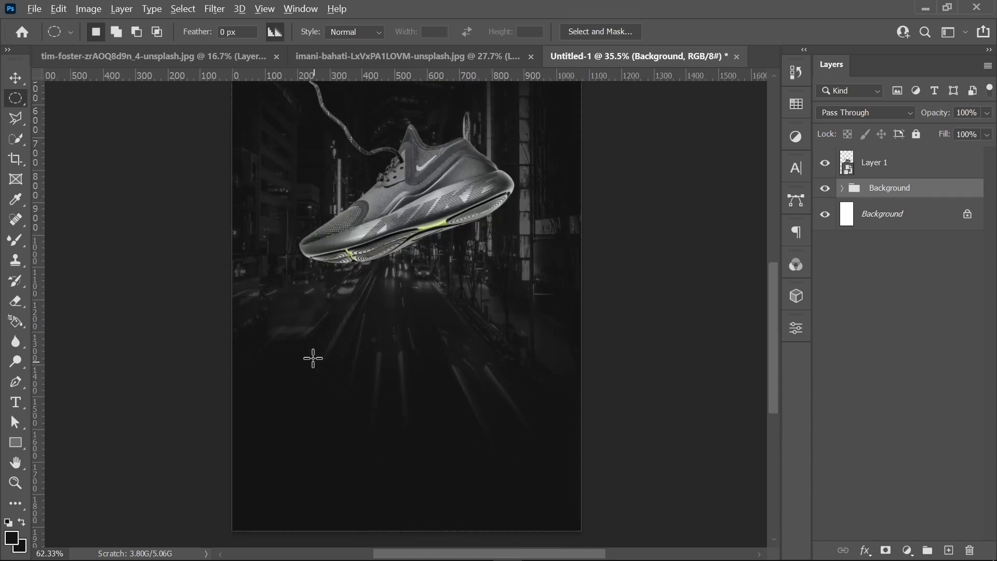
pyautogui.moveTo(378, 424); pyautogui.dragTo(402, 445)
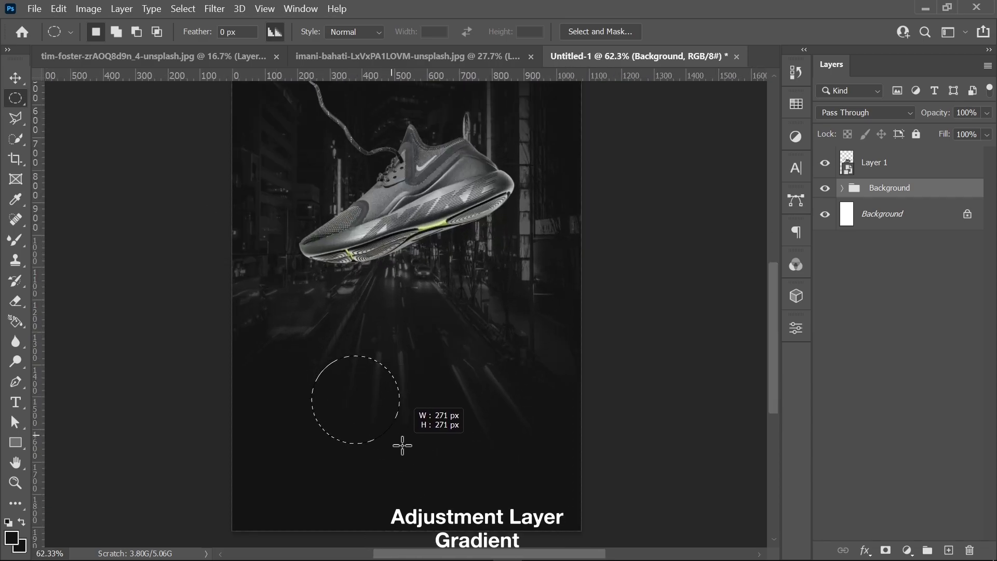
pyautogui.click(406, 450)
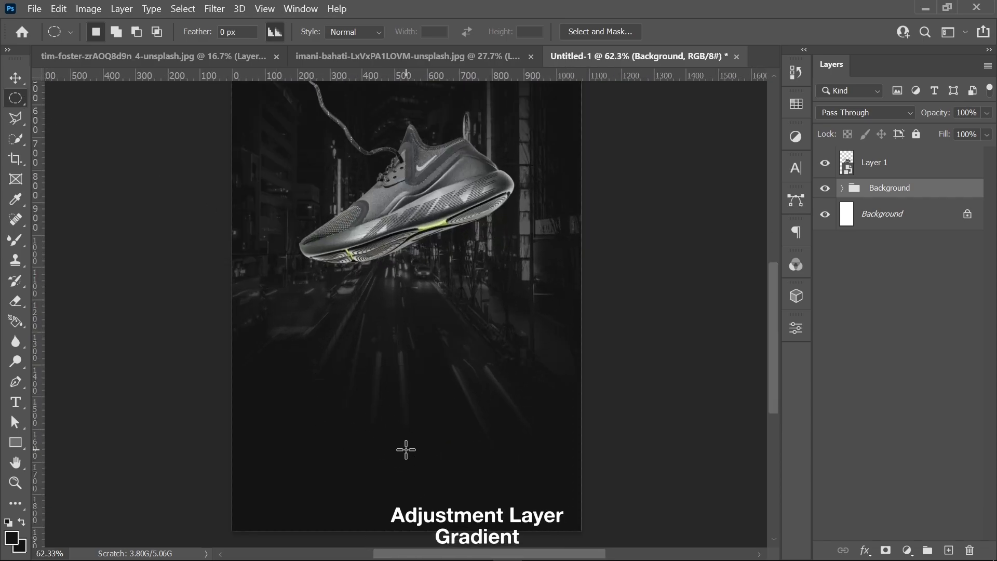
pyautogui.click(906, 551)
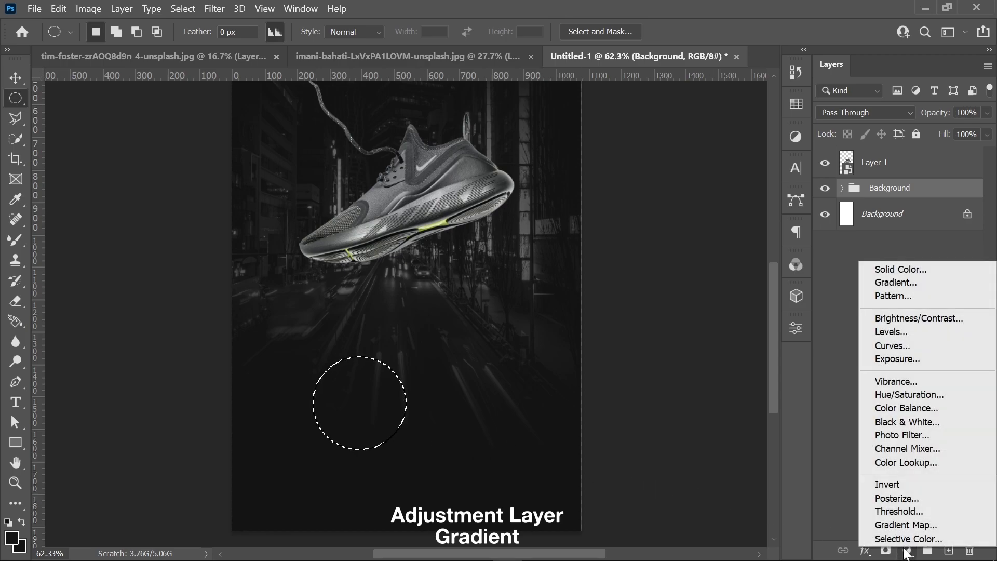
# - Fill the circle with a gradient fill layer and try out several pink gradient presets
pyautogui.click(864, 284)
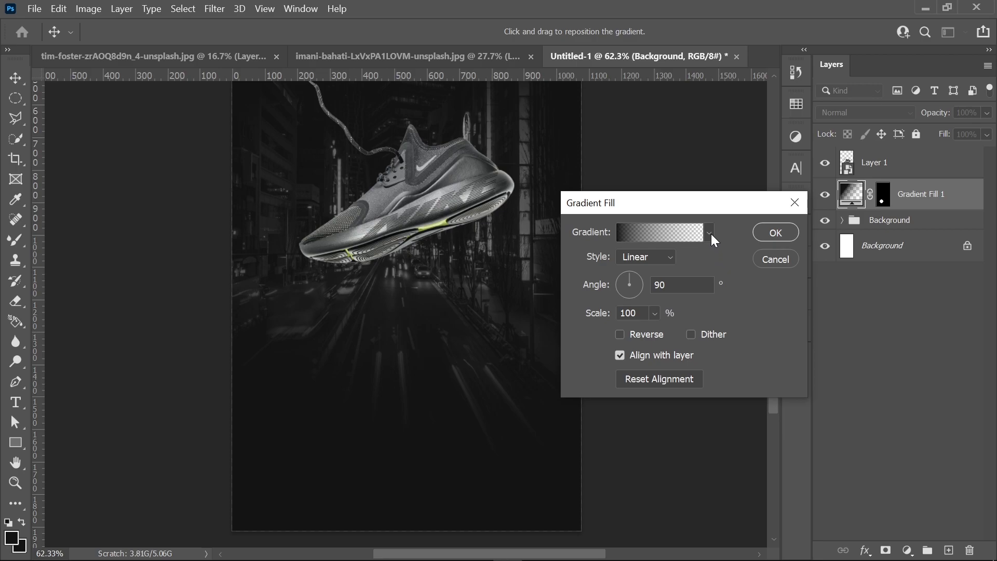
pyautogui.click(709, 233)
pyautogui.scroll(-1, 623, 300)
pyautogui.click(580, 308)
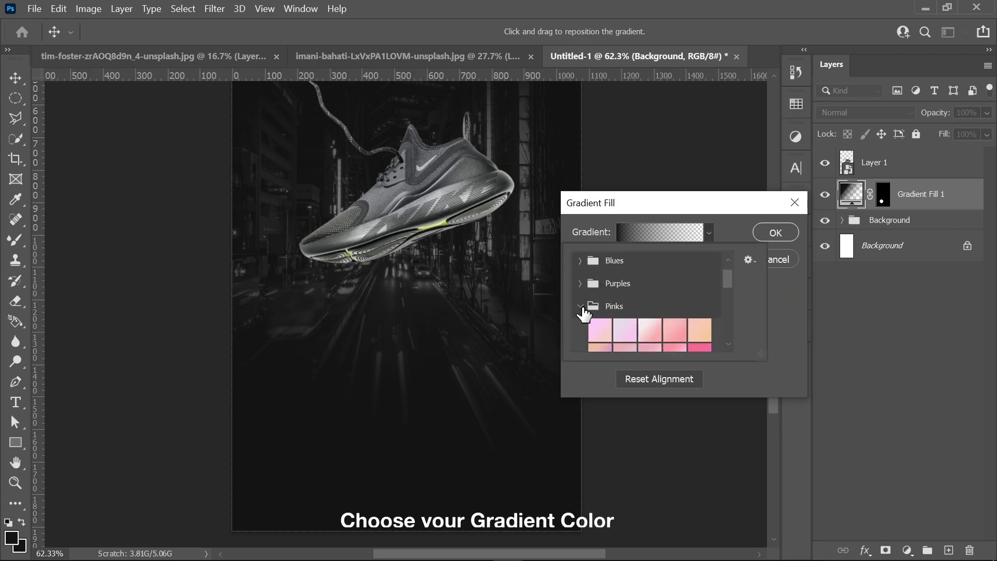
pyautogui.scroll(-2, 583, 311)
pyautogui.click(649, 318)
pyautogui.click(676, 323)
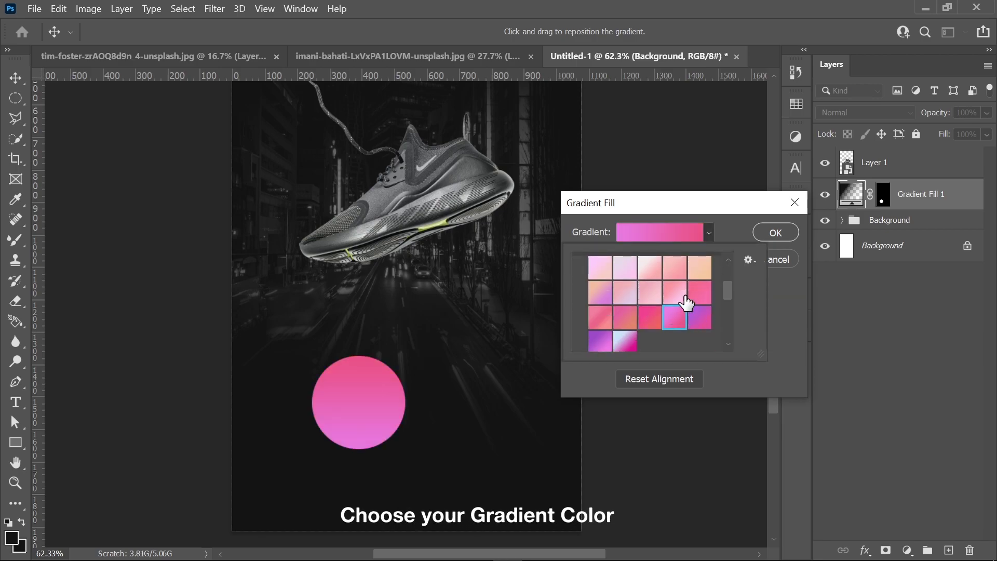
pyautogui.click(624, 319)
pyautogui.scroll(-1, 675, 309)
pyautogui.scroll(-1, 623, 290)
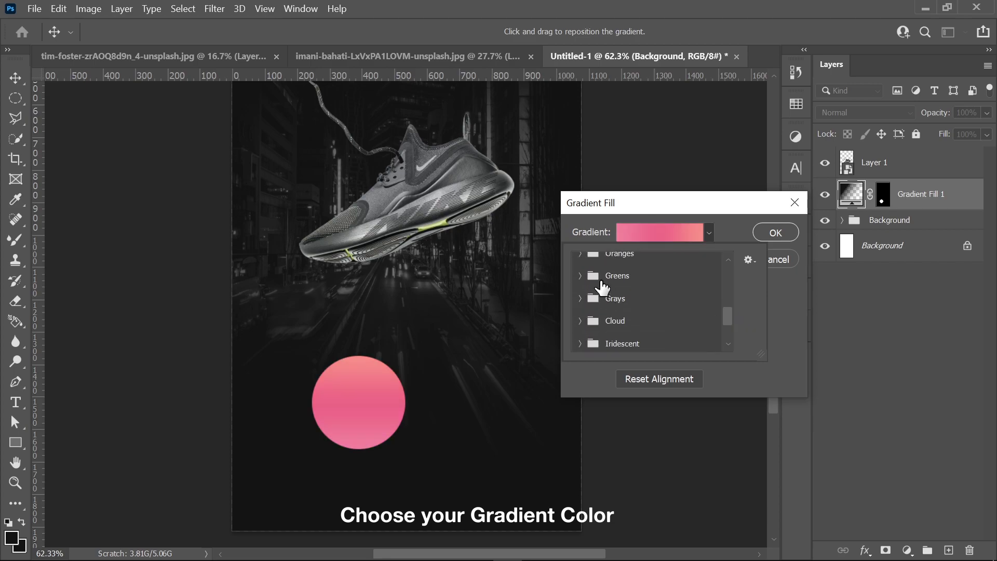
pyautogui.click(597, 276)
pyautogui.scroll(-1, 659, 327)
# - Choose a cyan-to-green preset from the Greens folder with an angle of about 48°
pyautogui.click(601, 314)
pyautogui.click(602, 332)
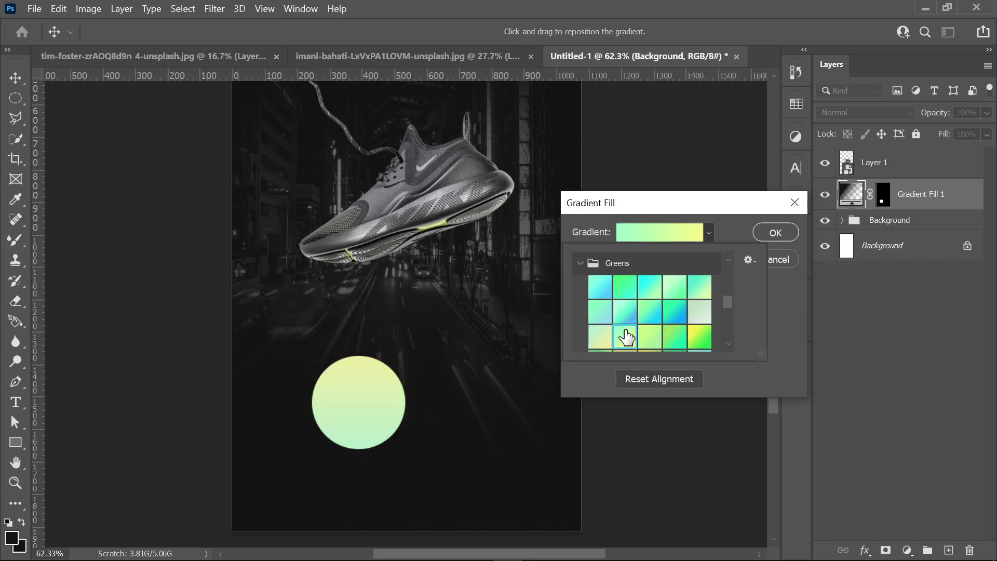
pyautogui.scroll(-1, 668, 317)
pyautogui.scroll(-1, 633, 325)
pyautogui.click(631, 323)
pyautogui.scroll(-1, 695, 295)
pyautogui.click(677, 281)
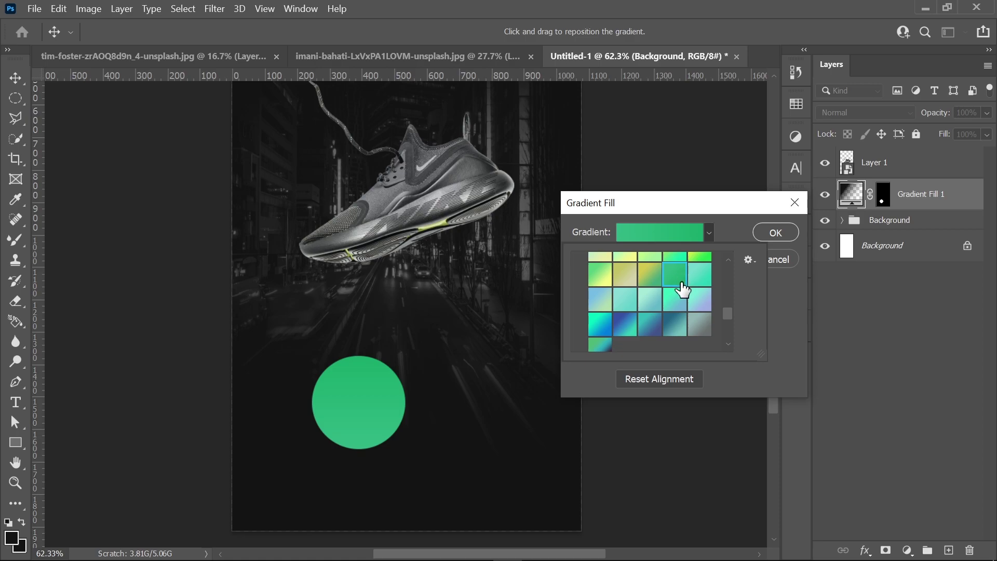
pyautogui.scroll(1, 669, 304)
pyautogui.click(676, 296)
pyautogui.scroll(1, 693, 312)
pyautogui.scroll(1, 695, 314)
pyautogui.click(681, 304)
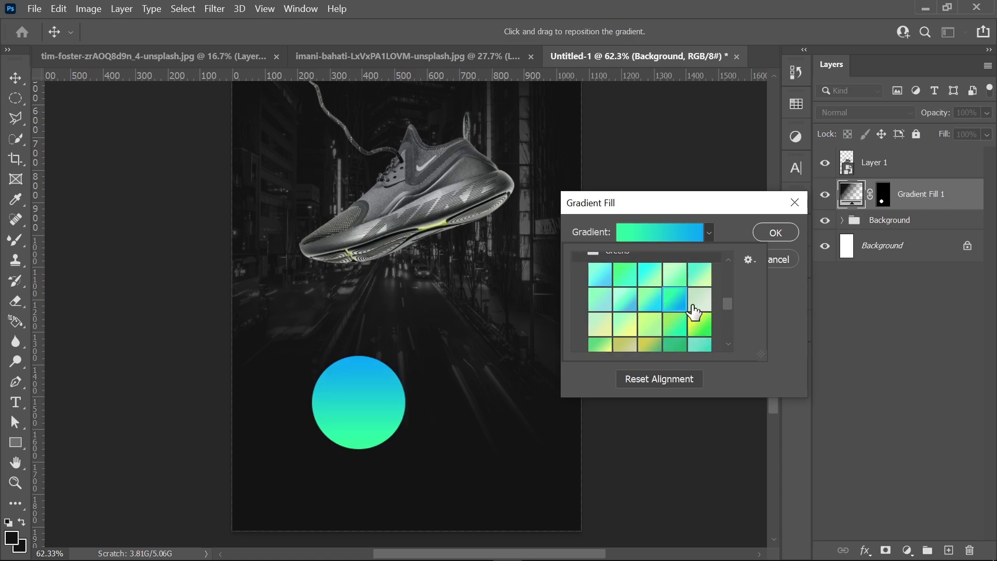
pyautogui.click(741, 220)
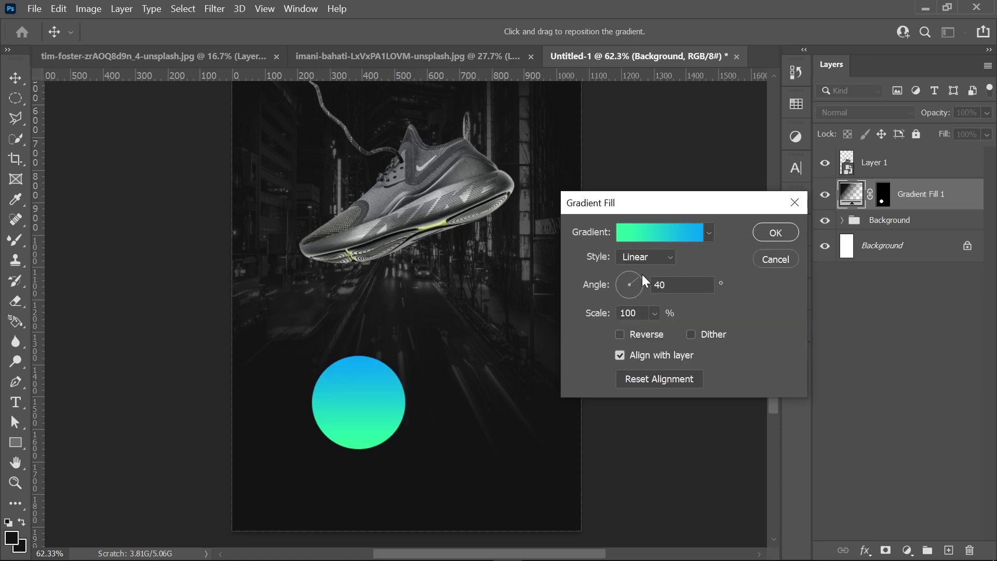
pyautogui.moveTo(641, 274); pyautogui.dragTo(637, 275)
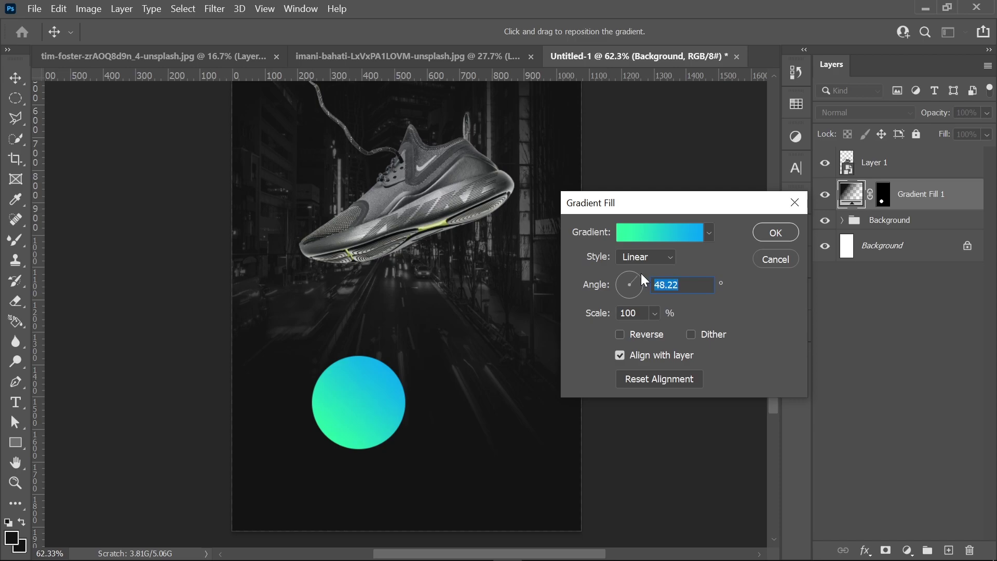
pyautogui.click(788, 233)
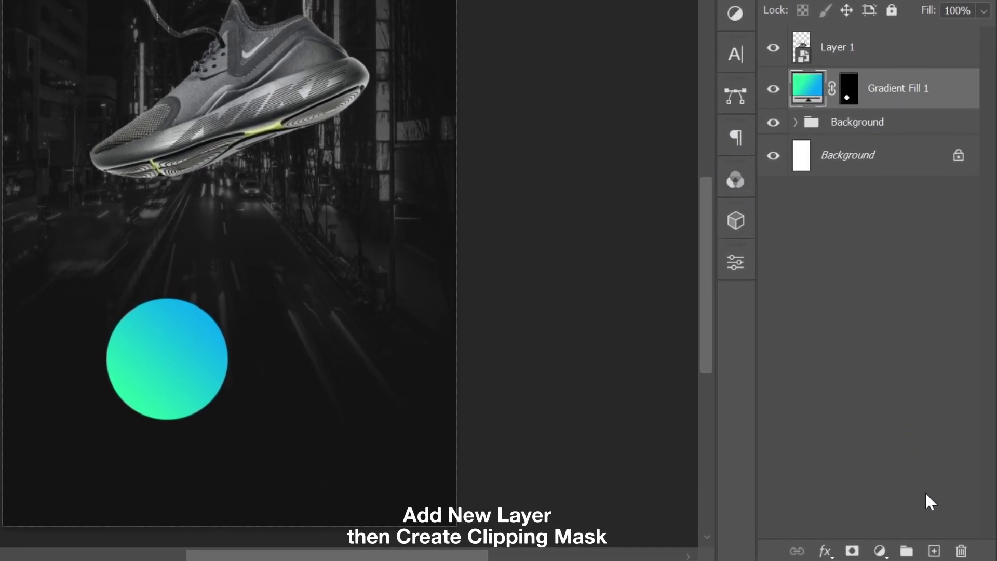
# - Add a new Layer 3 clipped to the gradient circle
pyautogui.click(933, 551)
pyautogui.rightClick(858, 108)
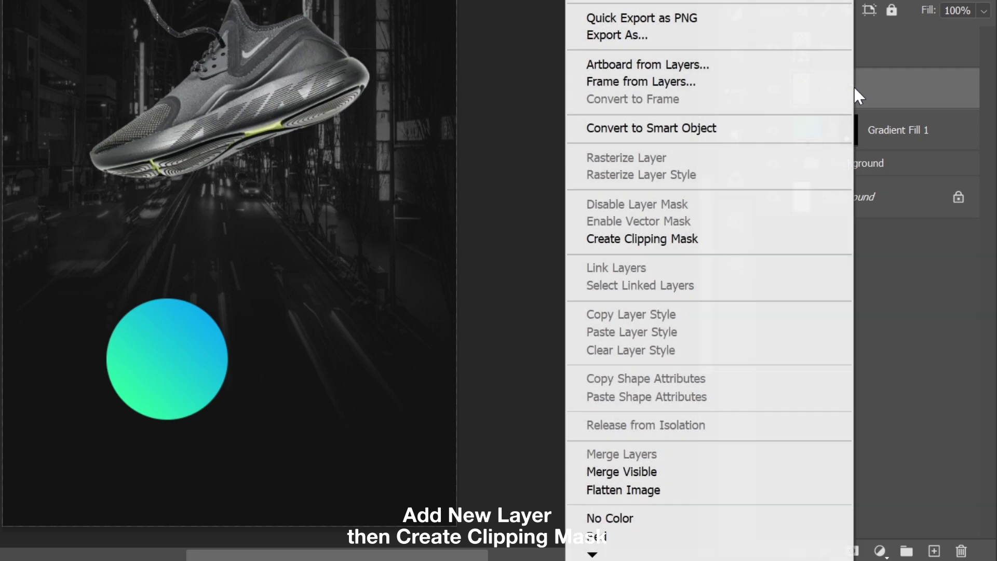
pyautogui.click(747, 238)
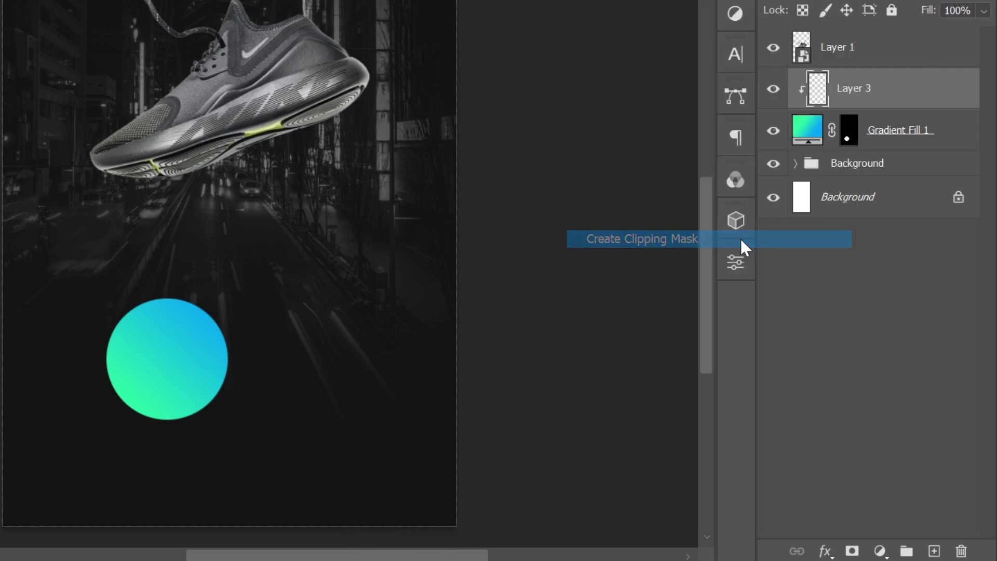
# - Paint a soft white highlight on the circle's upper right with a 500 px brush
pyautogui.press('b')
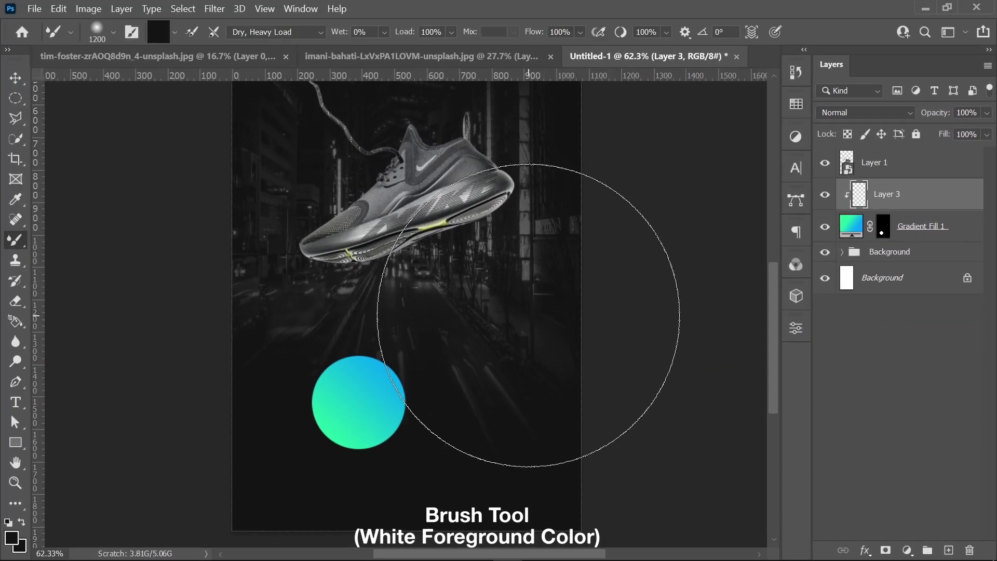
pyautogui.press('[')
pyautogui.press('[')
pyautogui.press('[')
pyautogui.rightClick(499, 333)
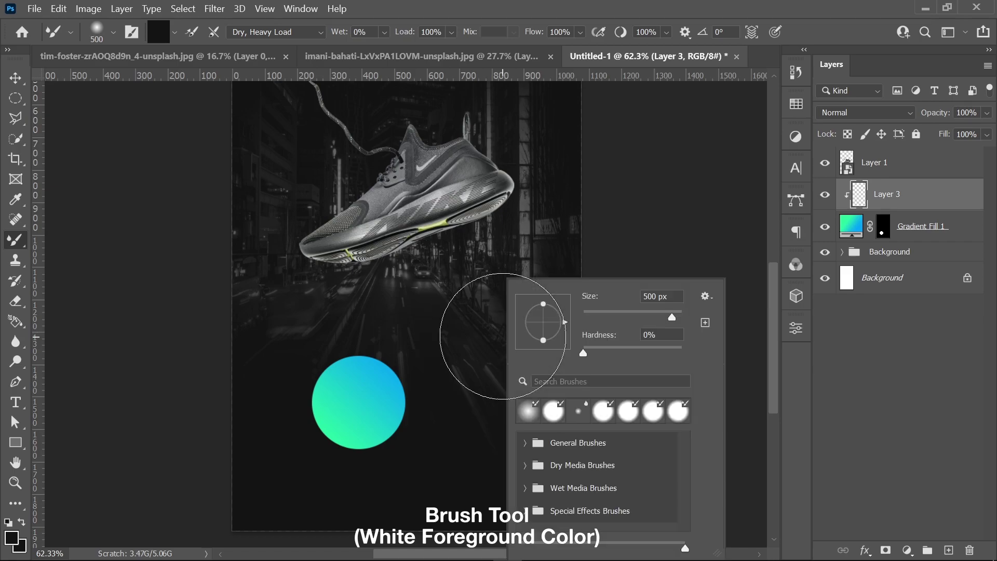
pyautogui.press('Escape')
pyautogui.click(11, 537)
pyautogui.click(584, 230)
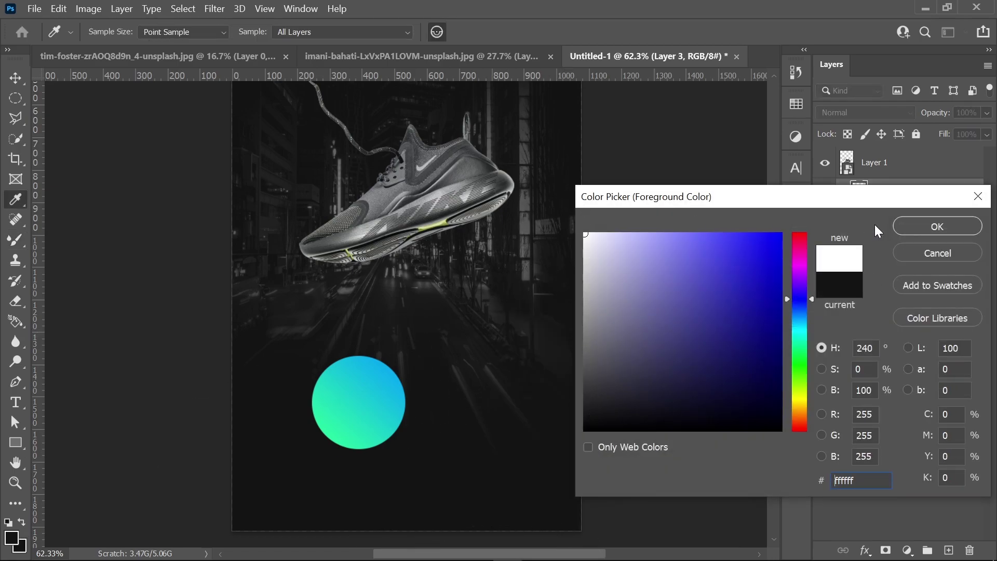
pyautogui.click(934, 225)
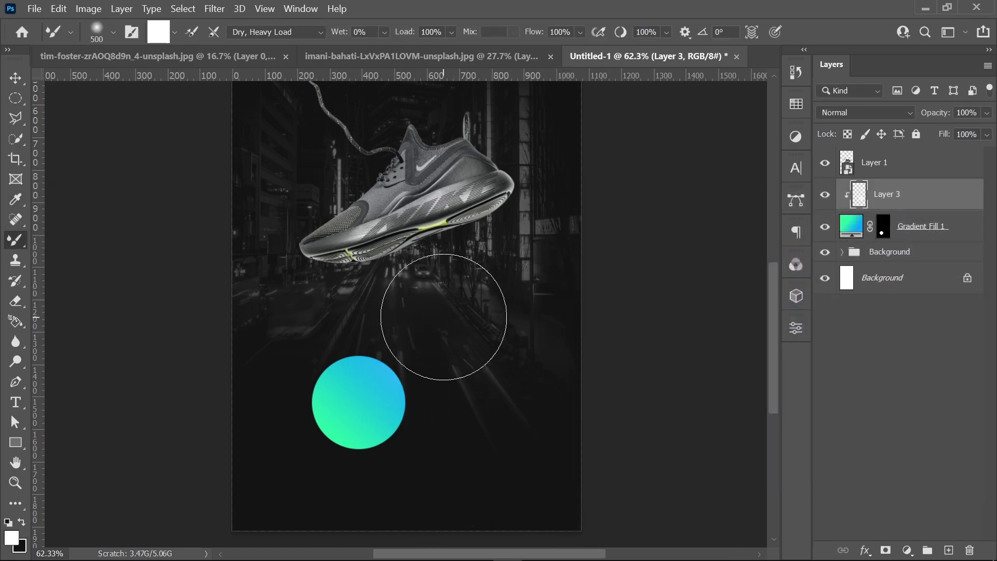
pyautogui.moveTo(443, 317); pyautogui.dragTo(423, 299)
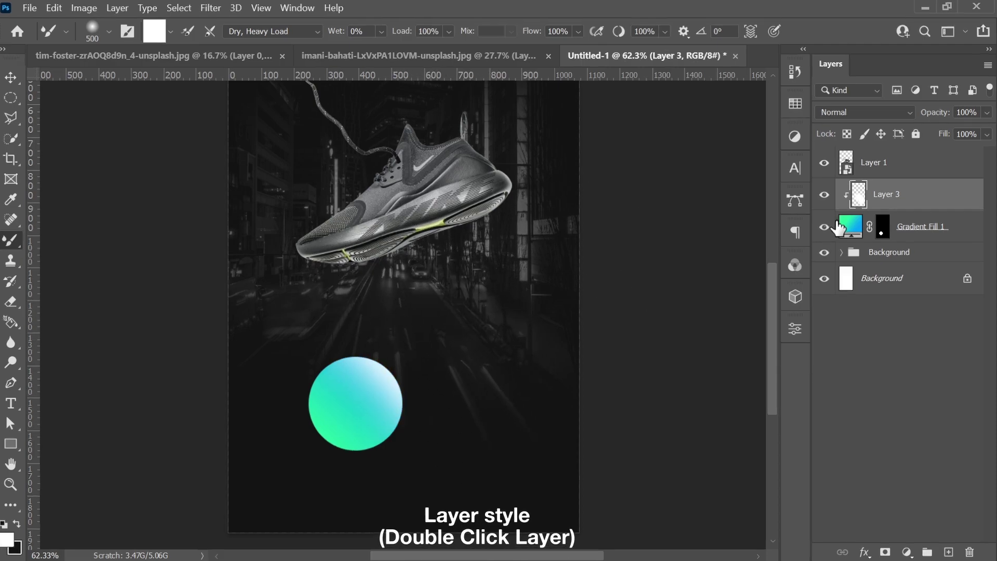
pyautogui.click(972, 235)
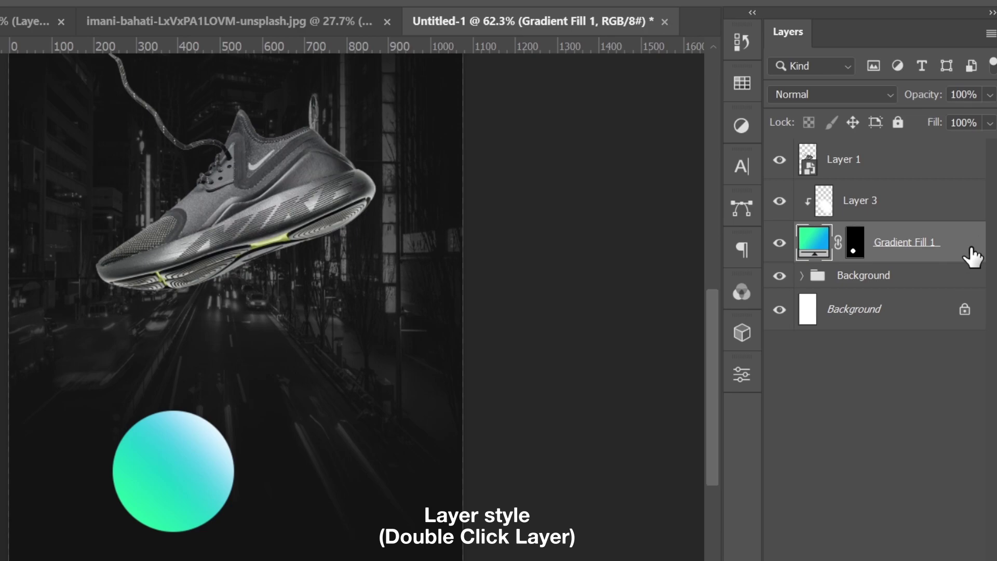
# - Give Gradient Fill 1 an Inner Shadow: 80% opacity, distance 75, choke 29, size 147
pyautogui.doubleClick(969, 252)
pyautogui.click(366, 315)
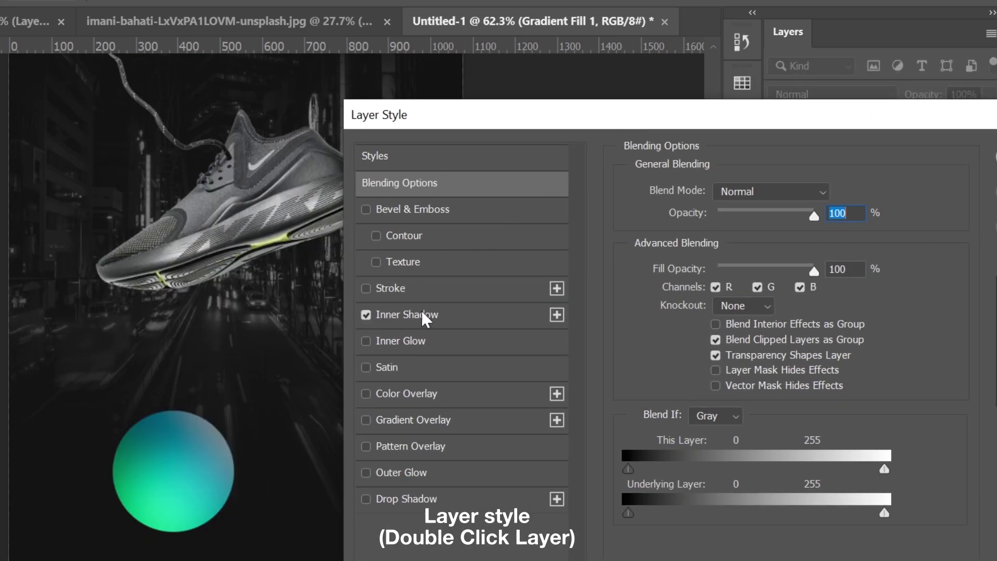
pyautogui.click(407, 314)
pyautogui.moveTo(768, 223)
pyautogui.mouseDown()
pyautogui.moveTo(736, 222)
pyautogui.moveTo(783, 223)
pyautogui.mouseUp()
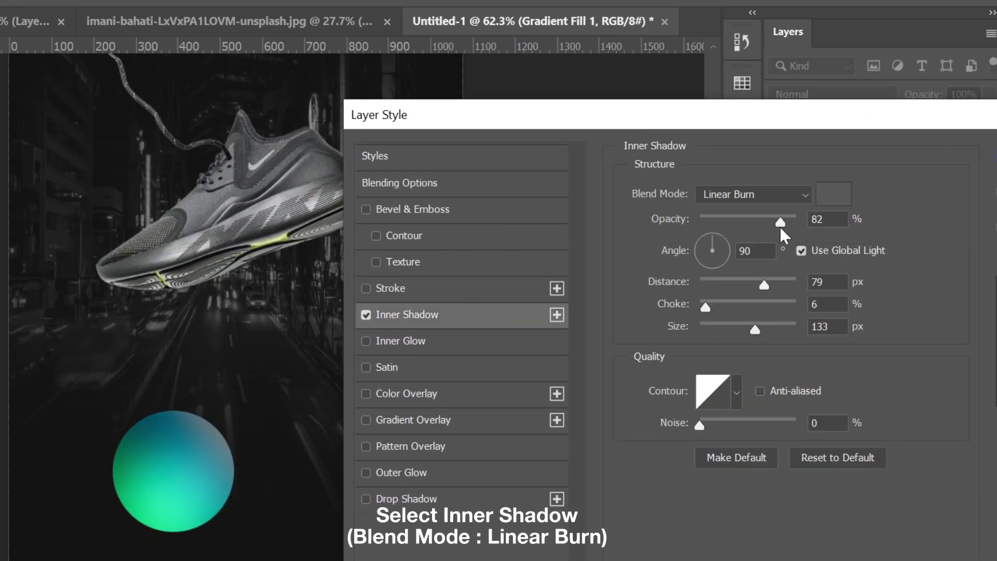
pyautogui.moveTo(765, 287)
pyautogui.mouseDown()
pyautogui.moveTo(713, 306)
pyautogui.moveTo(751, 329)
pyautogui.mouseUp()
pyautogui.click(721, 307)
pyautogui.moveTo(709, 238); pyautogui.dragTo(724, 235)
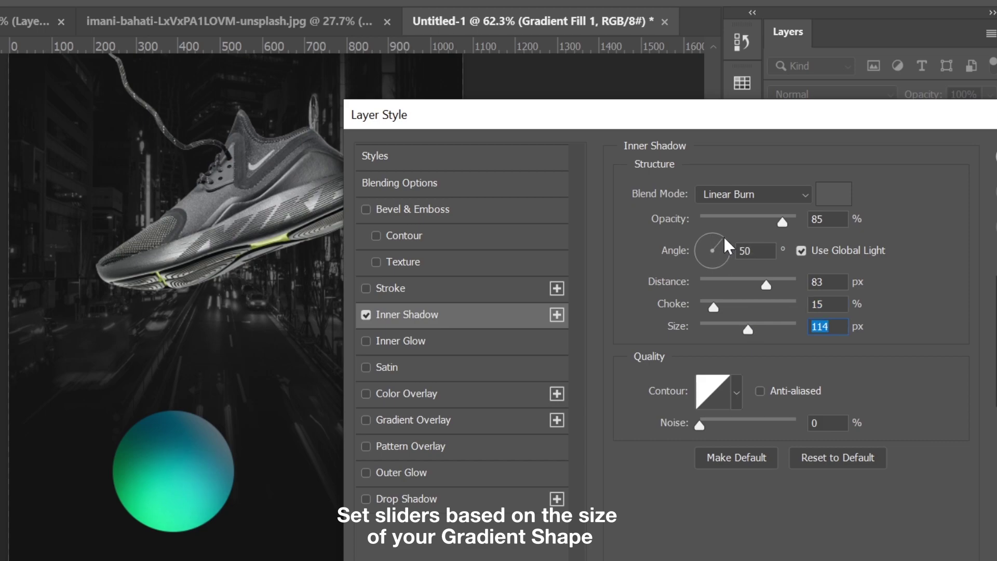
pyautogui.moveTo(749, 328); pyautogui.dragTo(762, 327)
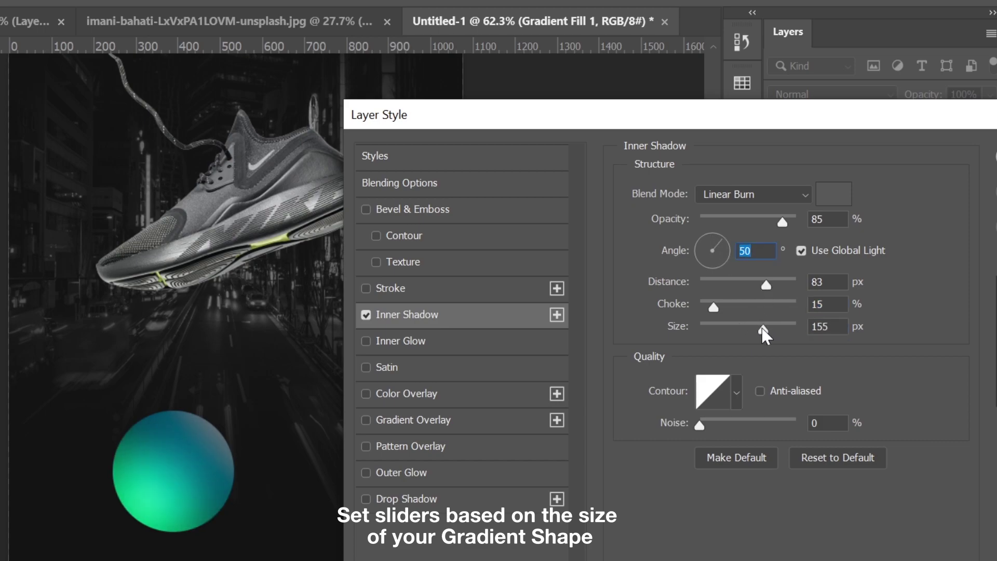
pyautogui.moveTo(755, 280); pyautogui.dragTo(727, 306)
pyautogui.moveTo(734, 117); pyautogui.dragTo(648, 69)
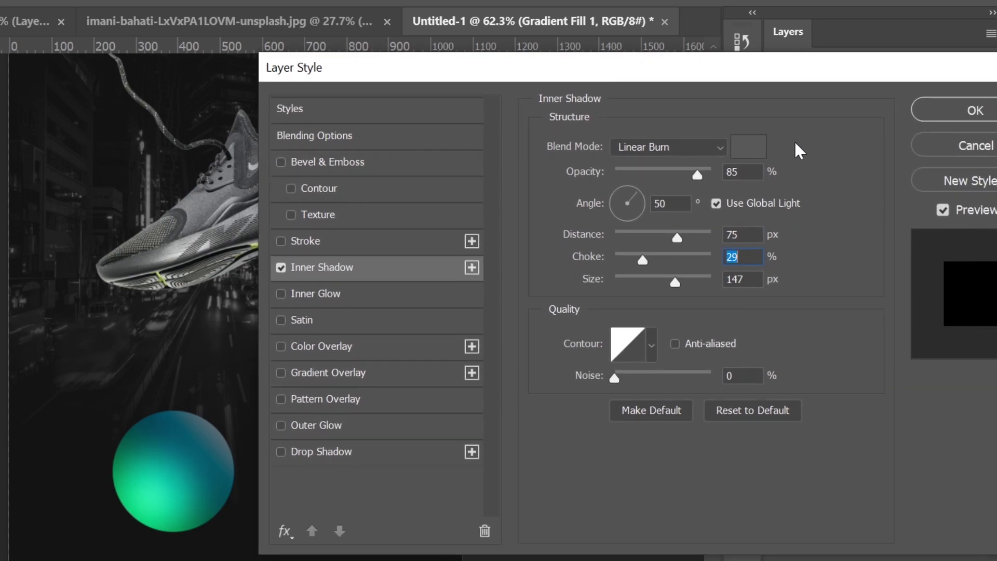
pyautogui.moveTo(784, 80); pyautogui.dragTo(734, 111)
pyautogui.press('Down')
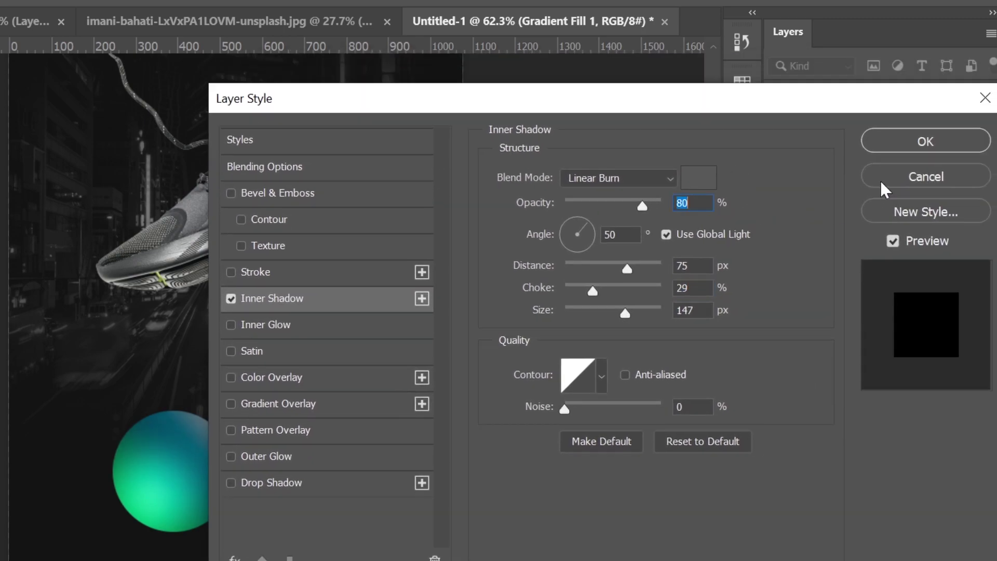
pyautogui.click(924, 140)
# - Convert the sphere layers to a smart object, then move it up and scale it down
pyautogui.keyDown('shift'); pyautogui.click(930, 204); pyautogui.keyUp('shift')
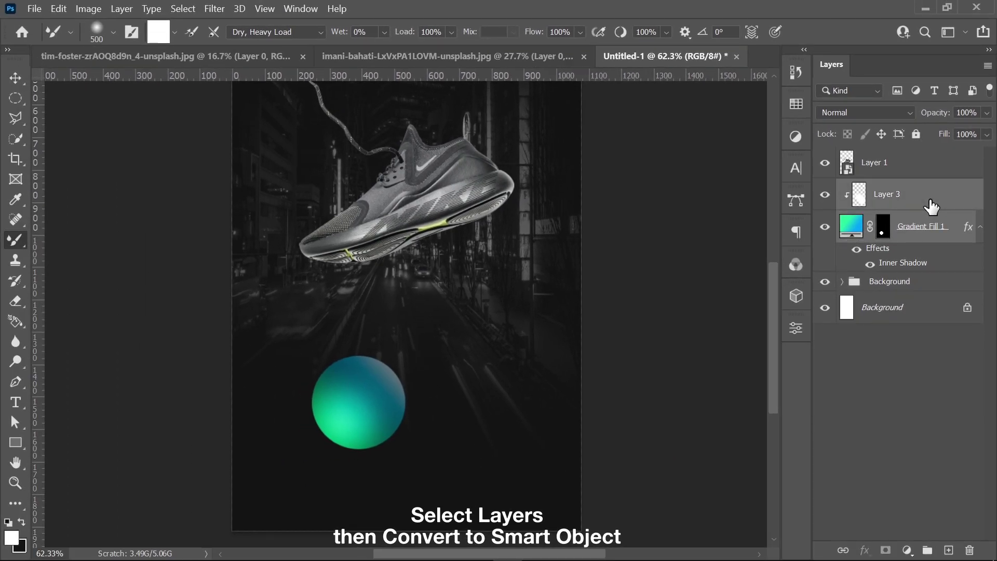
pyautogui.rightClick(930, 205)
pyautogui.click(899, 224)
pyautogui.scroll(-2, 403, 385)
pyautogui.press('v')
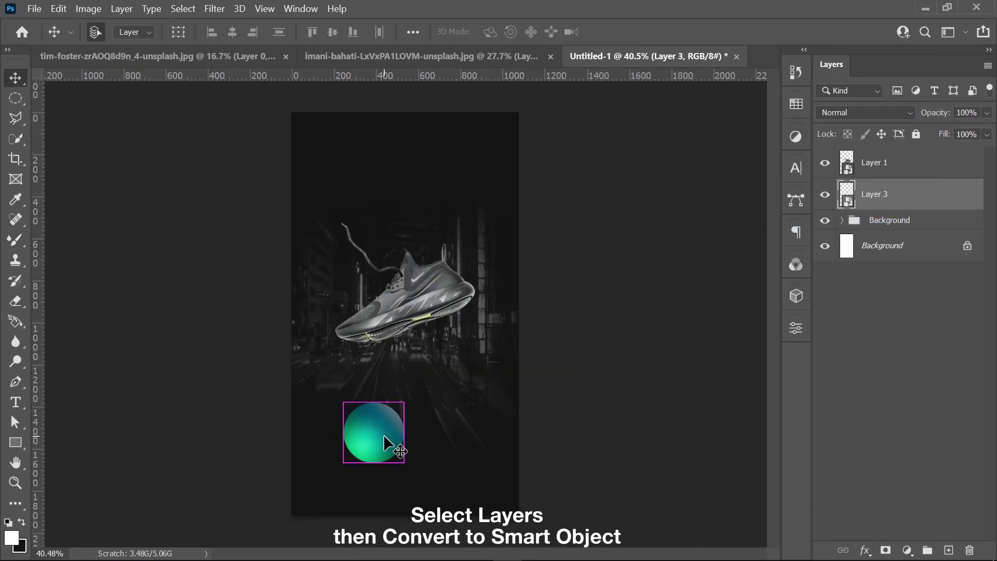
pyautogui.moveTo(383, 434)
pyautogui.mouseDown()
pyautogui.moveTo(364, 338)
pyautogui.moveTo(377, 353)
pyautogui.mouseUp()
pyautogui.hotkey('ctrl', 't')
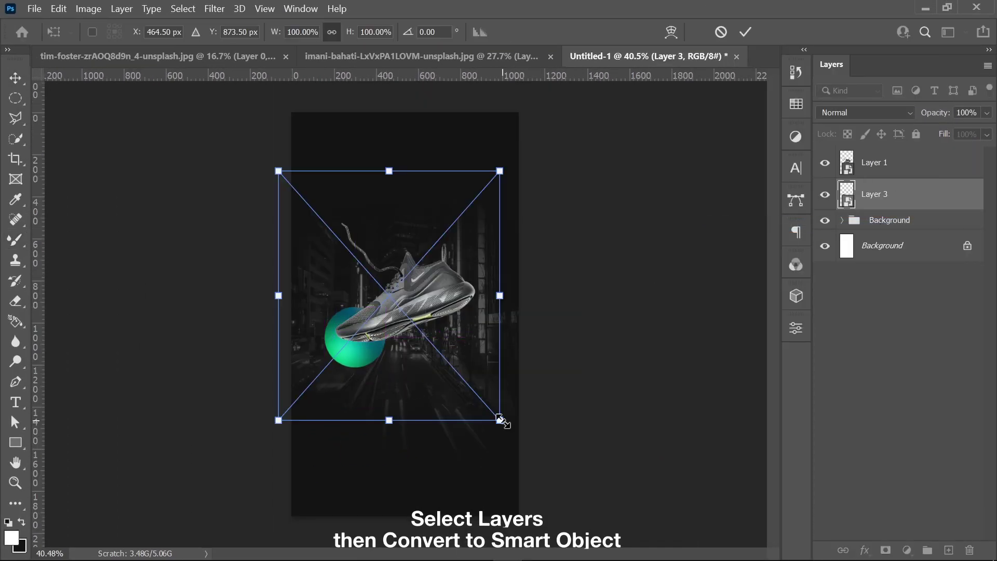
pyautogui.moveTo(502, 418)
pyautogui.mouseDown()
pyautogui.moveTo(488, 408)
pyautogui.moveTo(463, 338)
pyautogui.mouseUp()
pyautogui.press('Return')
# - Place the sphere below the shoe's front sole and add smaller copies at upper right, heel and front
pyautogui.scroll(3, 377, 295)
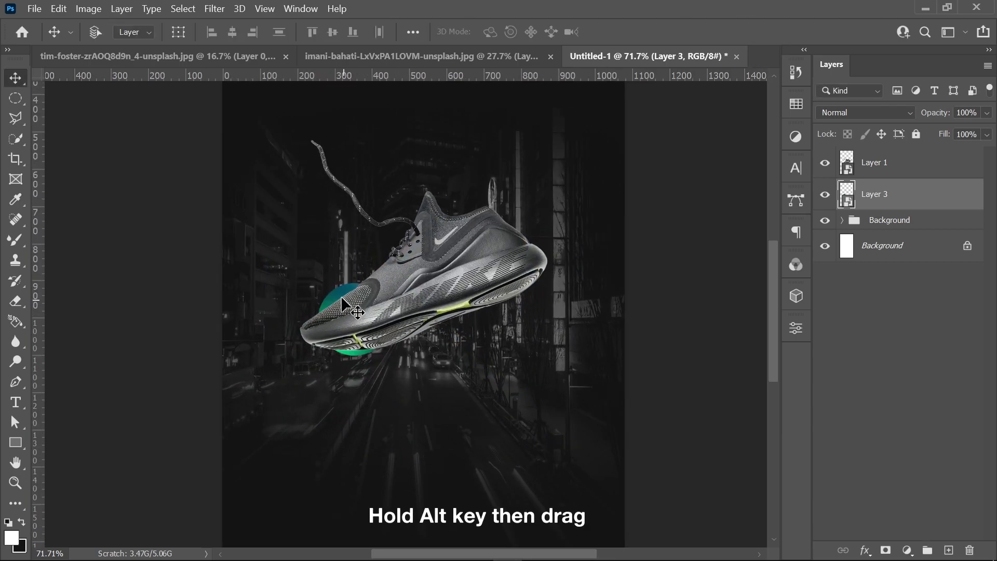
pyautogui.moveTo(341, 299); pyautogui.dragTo(308, 344)
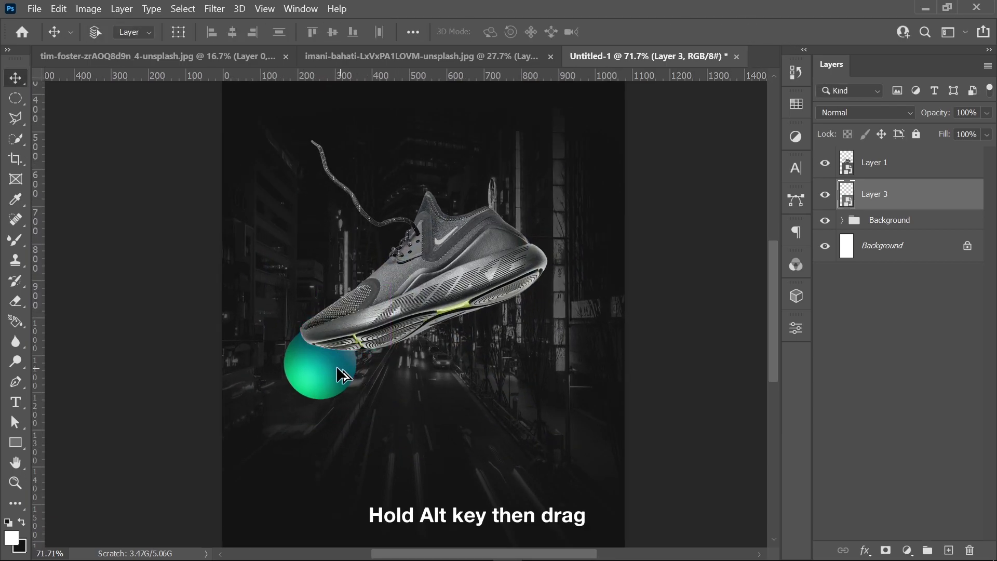
pyautogui.moveTo(341, 374); pyautogui.dragTo(527, 195)
pyautogui.hotkey('ctrl', 't')
pyautogui.moveTo(686, 289); pyautogui.dragTo(607, 209)
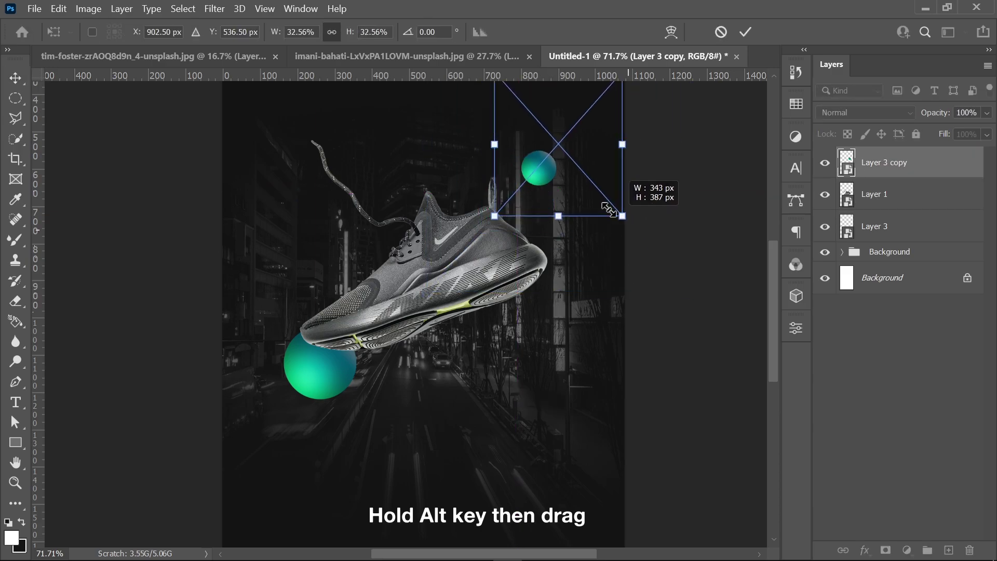
pyautogui.press('Return')
pyautogui.hotkey('ctrl', 't')
pyautogui.moveTo(538, 168)
pyautogui.mouseDown()
pyautogui.moveTo(540, 207)
pyautogui.moveTo(354, 162)
pyautogui.mouseUp()
pyautogui.press('Return')
pyautogui.scroll(2, 385, 199)
pyautogui.moveTo(288, 426); pyautogui.dragTo(589, 296)
pyautogui.hotkey('ctrl', 't')
pyautogui.moveTo(625, 450); pyautogui.dragTo(607, 322)
pyautogui.press('Return')
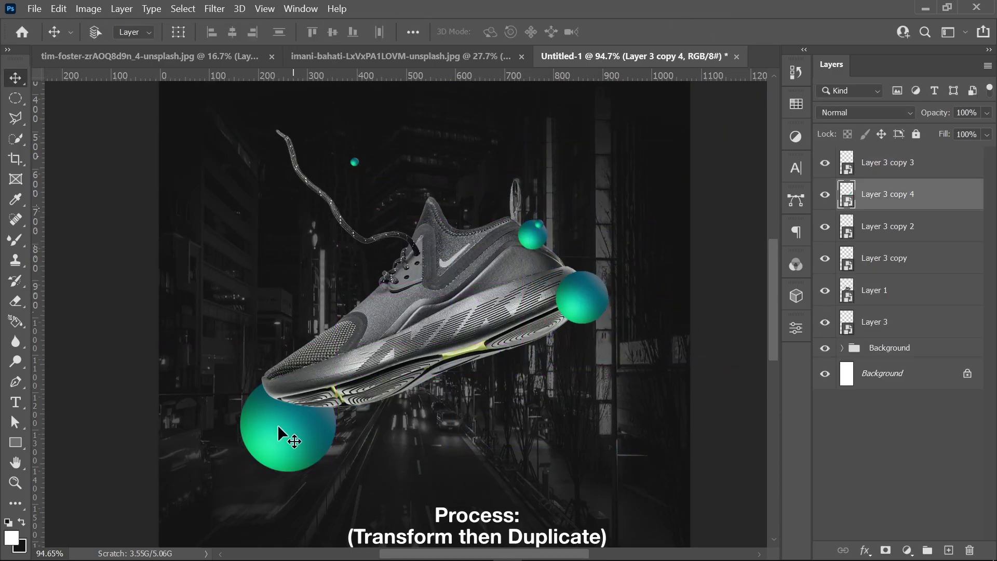
# - Add scaled-down sphere copies at the upper left and under the shoe
pyautogui.scroll(-2, 288, 436)
pyautogui.moveTo(295, 384); pyautogui.dragTo(349, 203)
pyautogui.hotkey('ctrl', 't')
pyautogui.moveTo(405, 240); pyautogui.dragTo(363, 215)
pyautogui.press('Return')
pyautogui.click(321, 400)
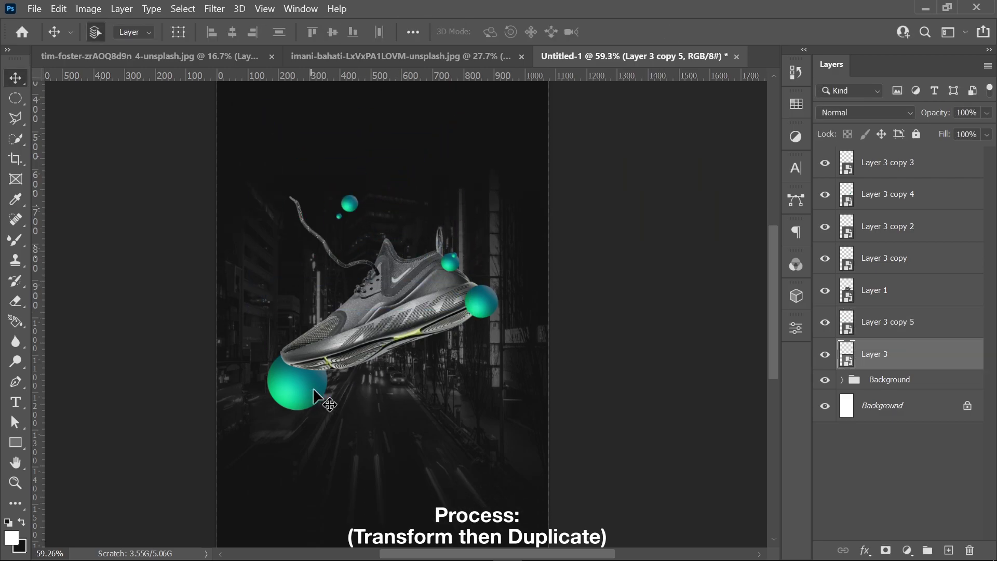
pyautogui.moveTo(314, 395); pyautogui.dragTo(454, 447)
pyautogui.hotkey('ctrl', 't')
pyautogui.moveTo(568, 493); pyautogui.dragTo(414, 400)
pyautogui.press('Return')
# - Duplicate the tiny dot sphere and add a shrunken copy of the big sphere near the shoe
pyautogui.click(335, 378)
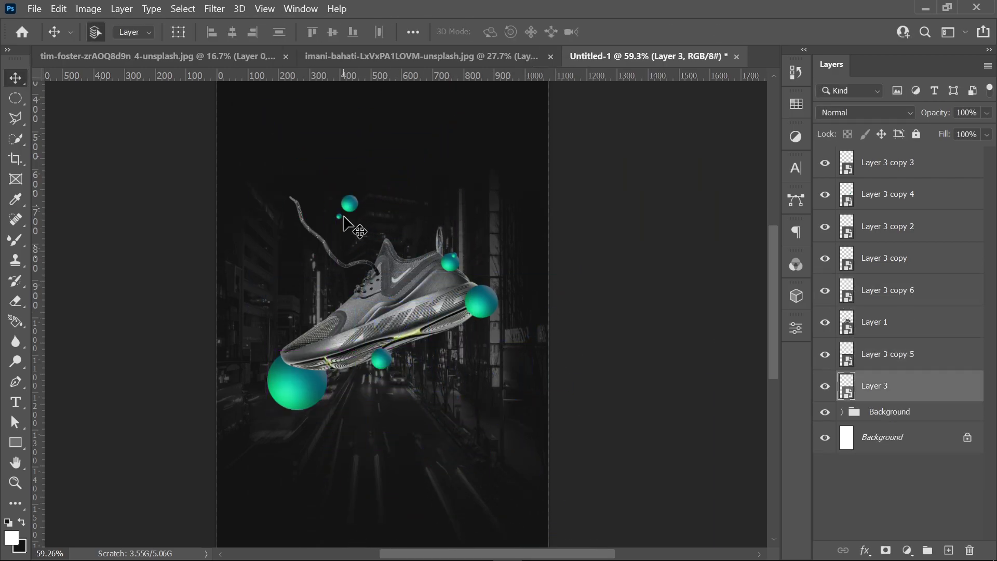
pyautogui.moveTo(344, 222); pyautogui.dragTo(324, 288)
pyautogui.click(305, 376)
pyautogui.moveTo(304, 376); pyautogui.dragTo(393, 270)
pyautogui.hotkey('ctrl', 't')
pyautogui.moveTo(540, 98); pyautogui.dragTo(431, 199)
pyautogui.press('Return')
pyautogui.moveTo(348, 216)
pyautogui.mouseDown()
pyautogui.moveTo(353, 236)
pyautogui.moveTo(412, 223)
pyautogui.mouseUp()
# - Group the shoe and sphere layers as 'Main and elements' and collapse the Background group
pyautogui.scroll(-2, 394, 400)
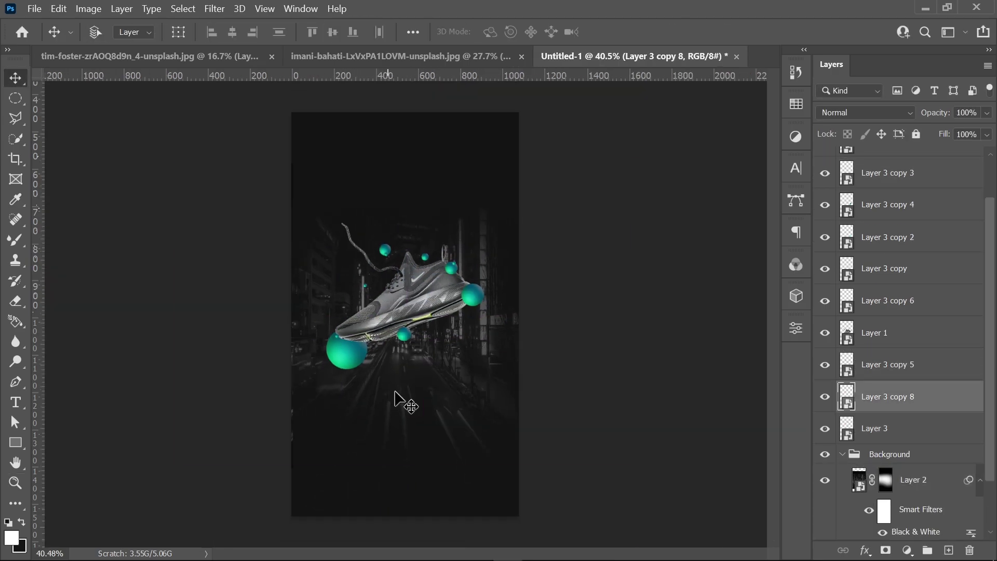
pyautogui.click(395, 400)
pyautogui.keyDown('shift'); pyautogui.click(874, 428); pyautogui.keyUp('shift')
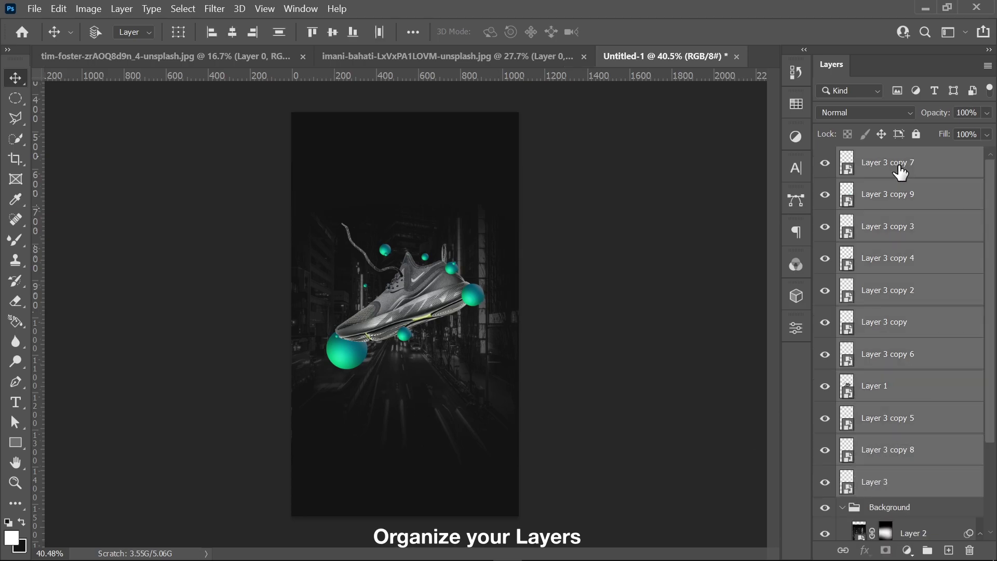
pyautogui.hotkey('ctrl', 'g')
pyautogui.write('lements')
pyautogui.press('Return')
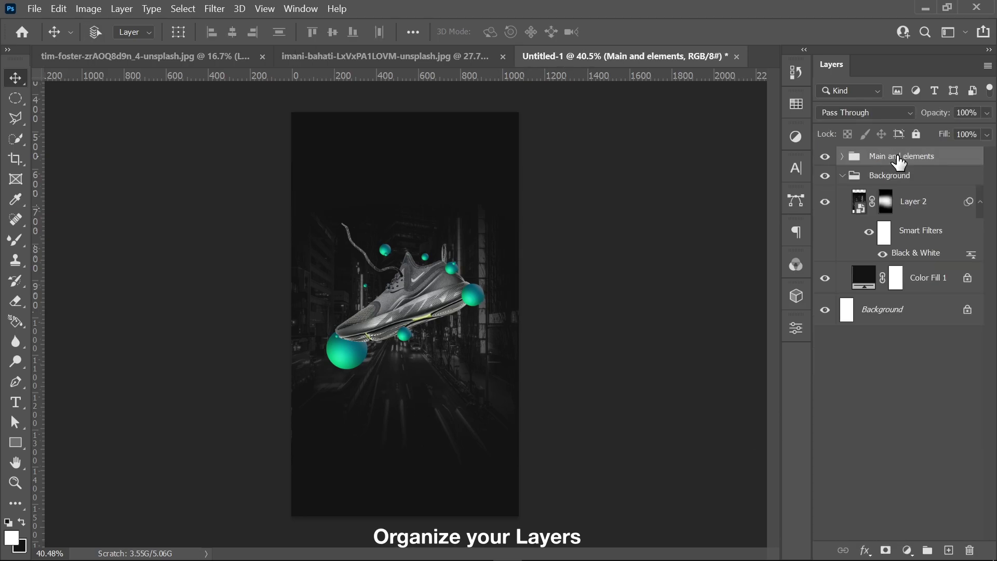
pyautogui.click(841, 175)
# - Set the body text to 15 pt, narrow its box and centre it below the shoe
pyautogui.click(796, 167)
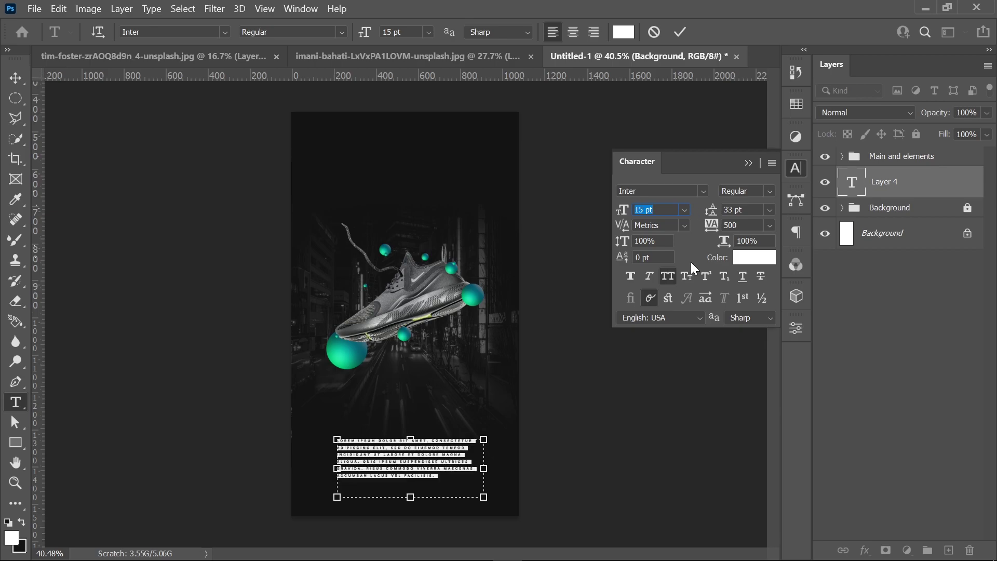
pyautogui.hotkey('ctrl', 'shift', 'c')
pyautogui.moveTo(411, 497); pyautogui.dragTo(445, 479)
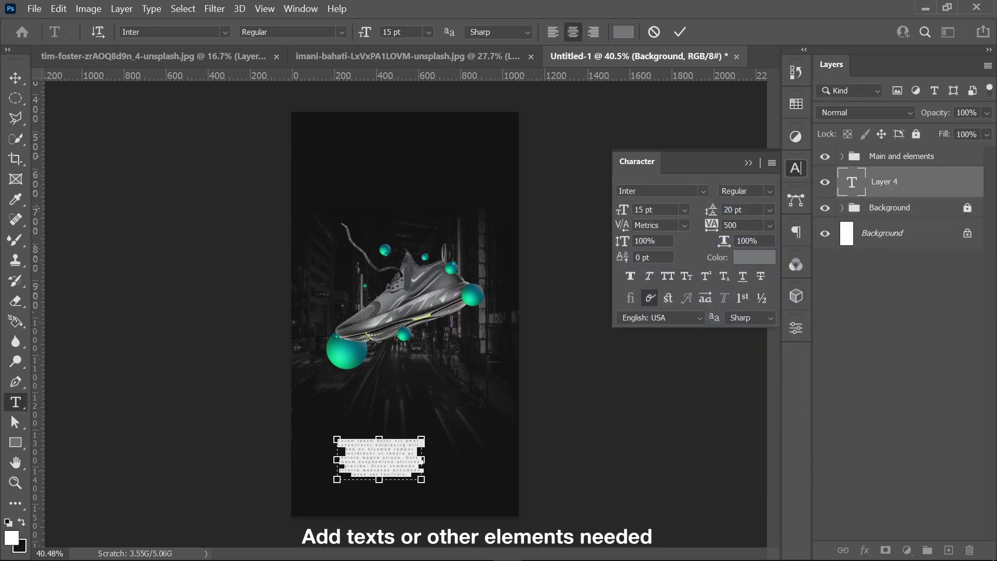
pyautogui.click(680, 32)
pyautogui.moveTo(418, 436); pyautogui.dragTo(417, 451)
# - Add a teal, Black-weight 'just do it' tagline below the body text
pyautogui.press('t')
pyautogui.moveTo(325, 482); pyautogui.dragTo(507, 509)
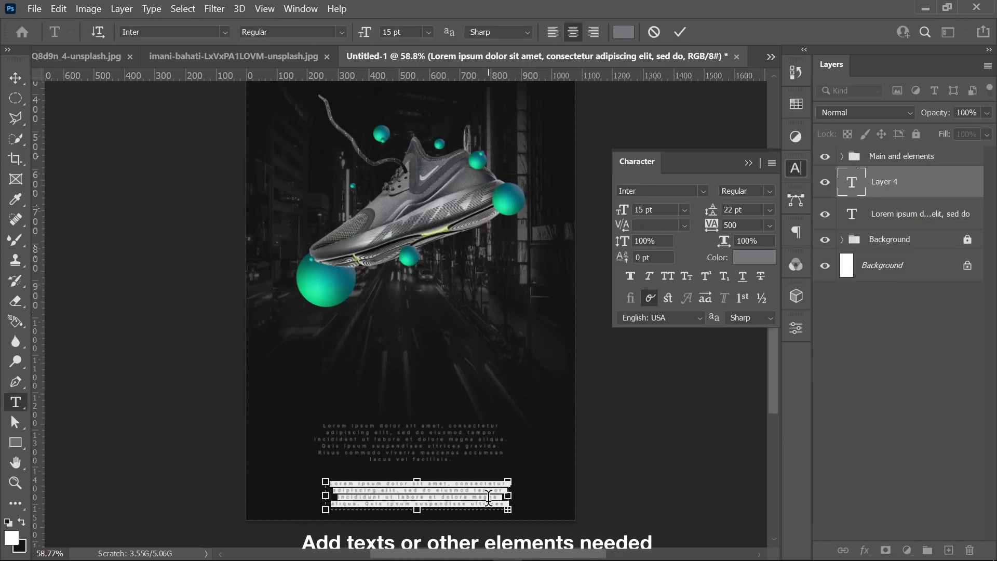
pyautogui.write('just do it')
pyautogui.click(754, 257)
pyautogui.press('Return')
pyautogui.write('Black')
pyautogui.press('Tab')
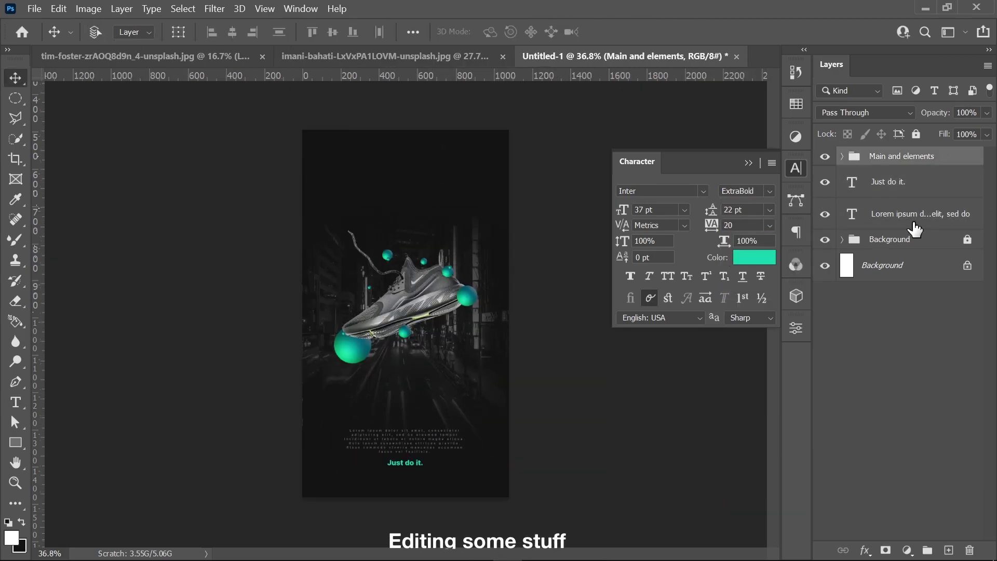
# - Enlarge and tilt the shoe group, then enlarge the Background group
pyautogui.hotkey('ctrl', 't')
pyautogui.moveTo(482, 222); pyautogui.dragTo(572, 176)
pyautogui.click(733, 32)
pyautogui.hotkey('ctrl', 't')
pyautogui.press('Return')
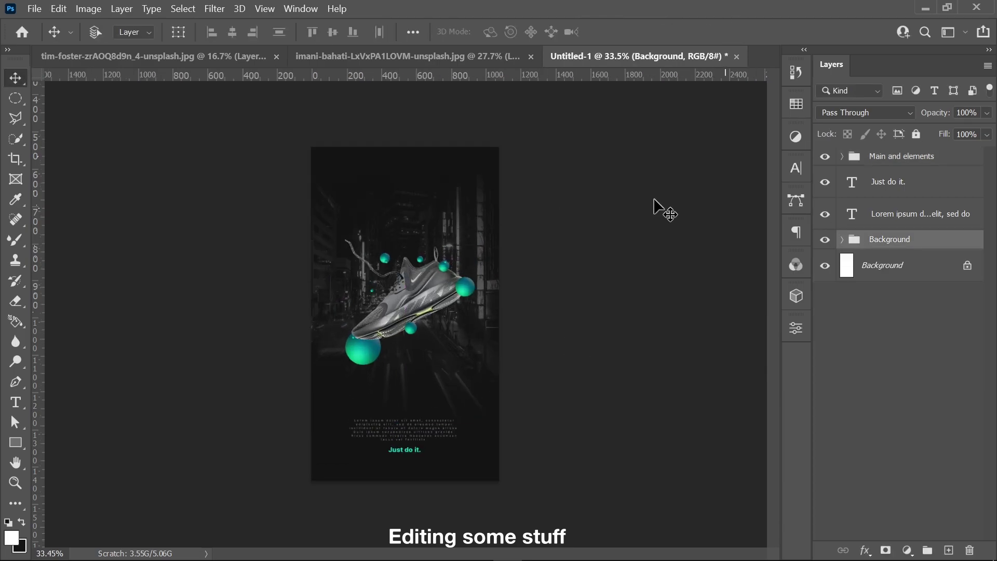
# - Lock the Background group and select the Main and elements group
pyautogui.click(888, 239)
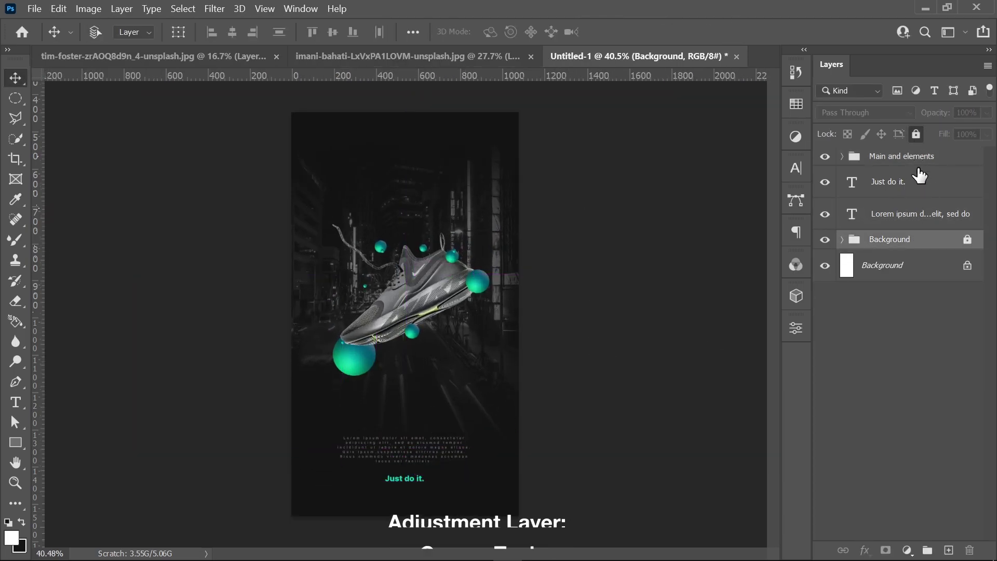
pyautogui.click(916, 133)
pyautogui.click(901, 156)
# - Add a Curves adjustment layer and pull the shadow point down to darken the poster
pyautogui.click(907, 550)
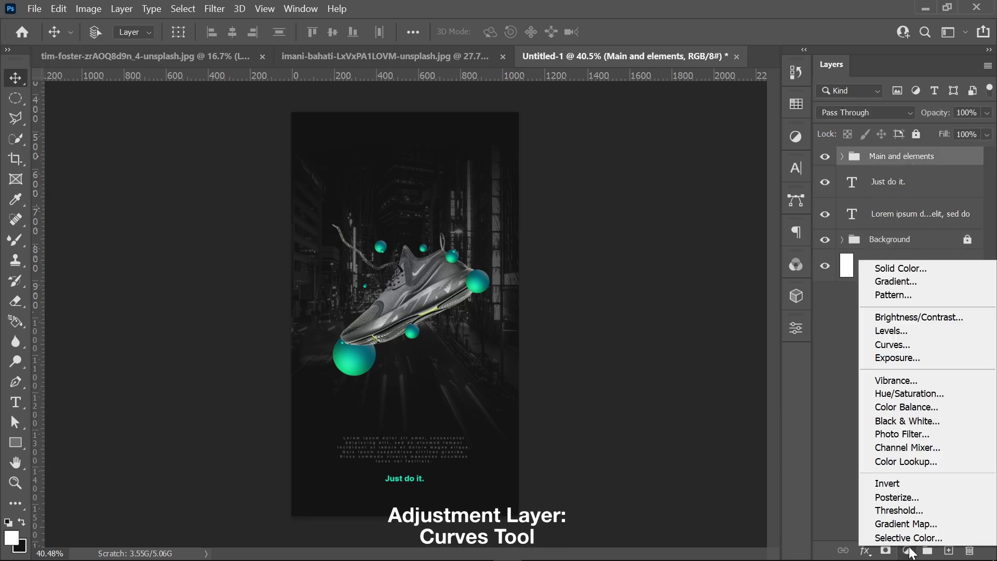
pyautogui.click(892, 344)
pyautogui.click(682, 437)
pyautogui.click(644, 474)
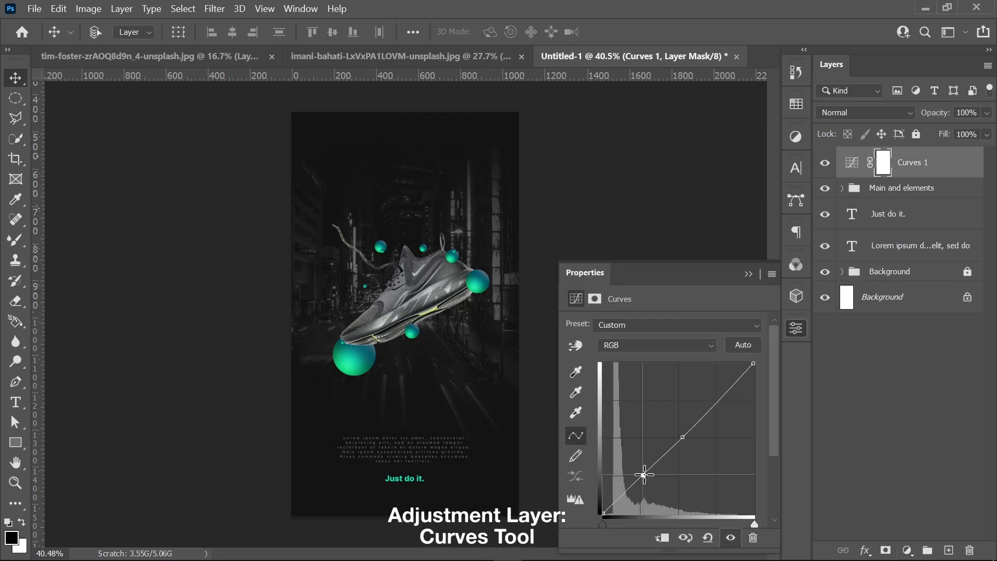
pyautogui.moveTo(623, 492); pyautogui.dragTo(624, 504)
pyautogui.click(748, 274)
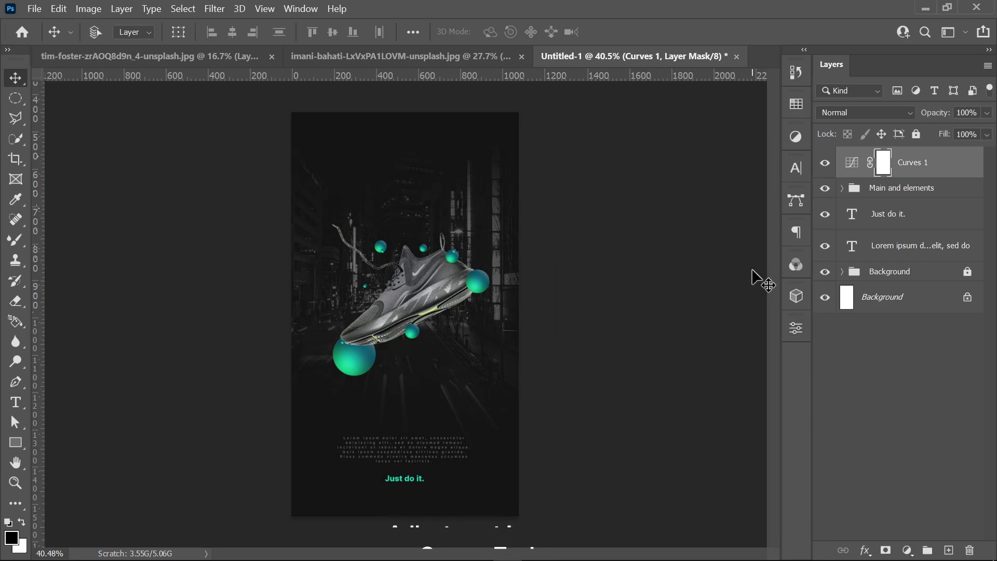